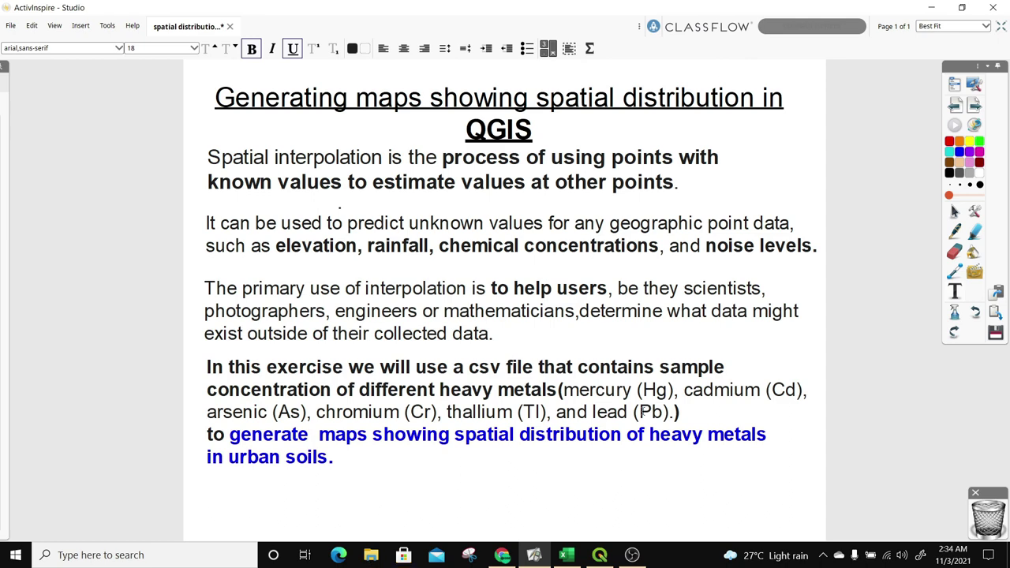
Switch to QGIS and turn the Nairobi Waterways layer on to view the rivers over the survey area, and hide it again
left_click(600, 555)
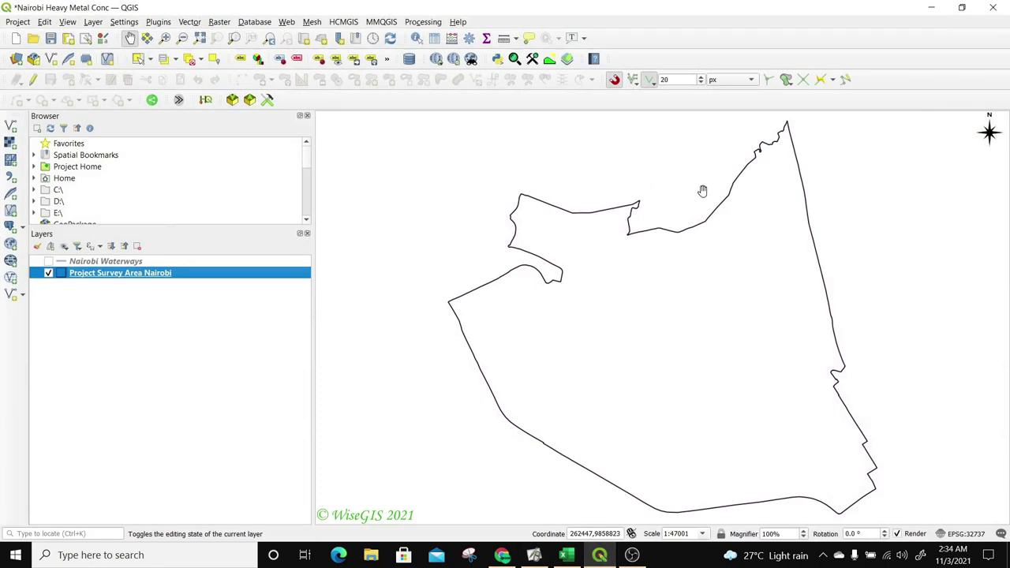
left_click(48, 261)
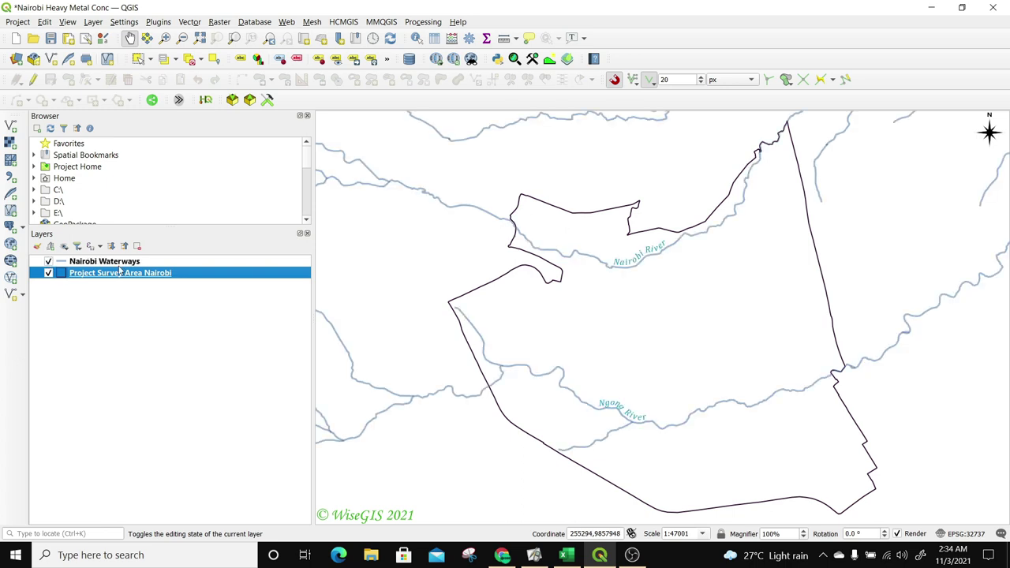
left_click(48, 261)
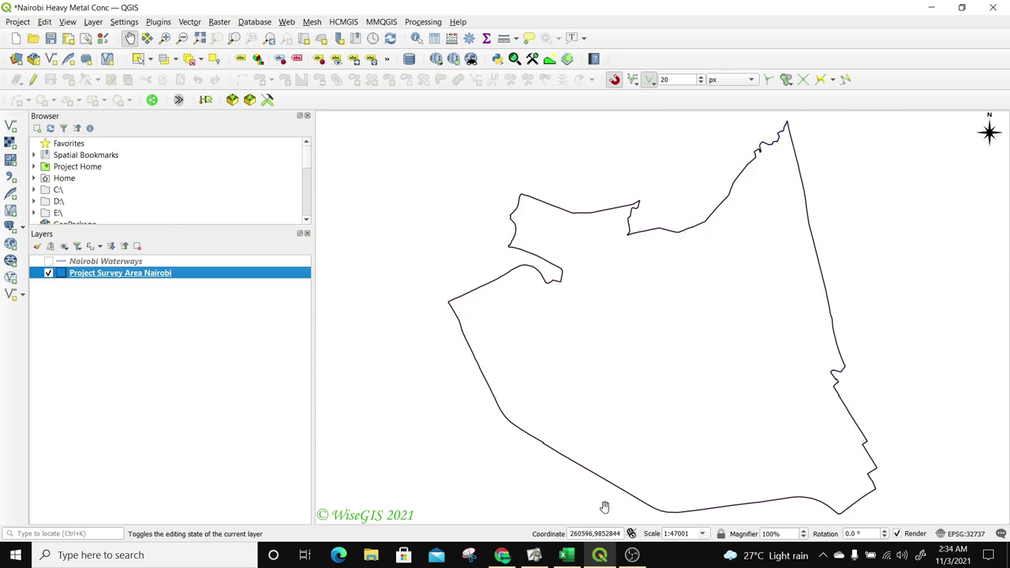
Switch to the heavy metal concentration workbook in Excel and review its metal columns from Mercury_C to Arsenic_C plus Longitude and Latitude
left_click(567, 554)
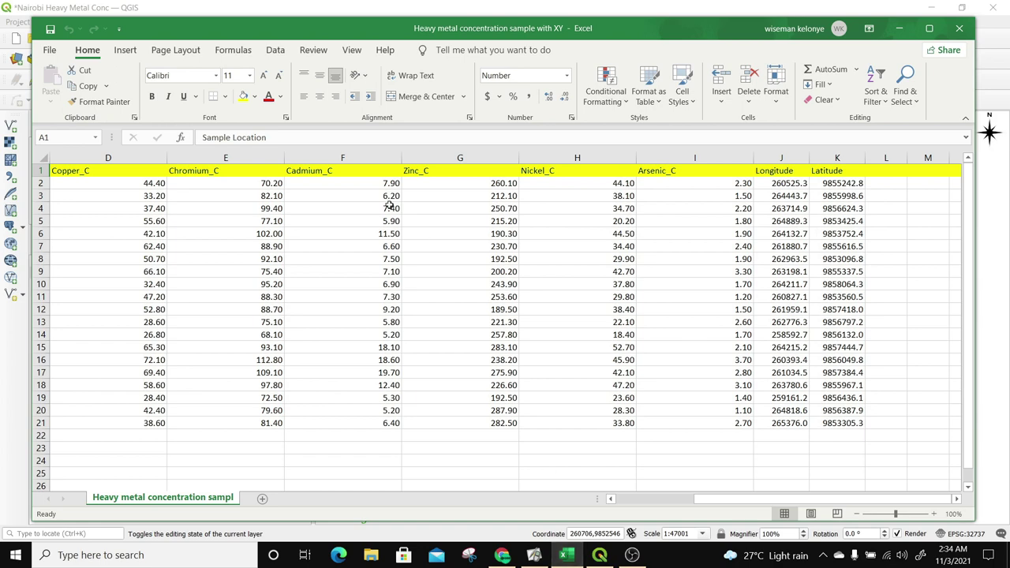
left_click_drag(717, 502, 579, 498)
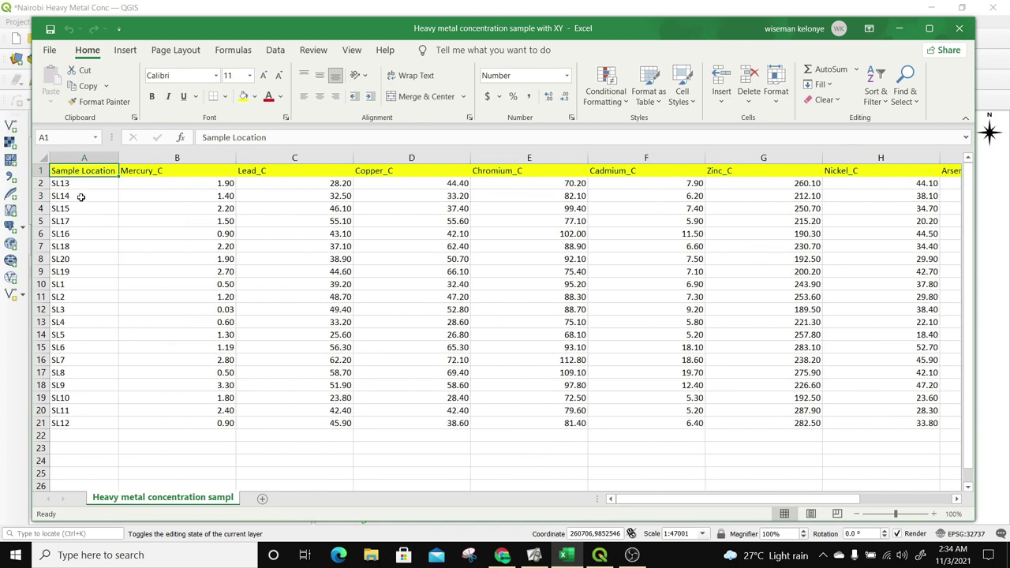
left_click(158, 158)
left_click(294, 158)
left_click(410, 158)
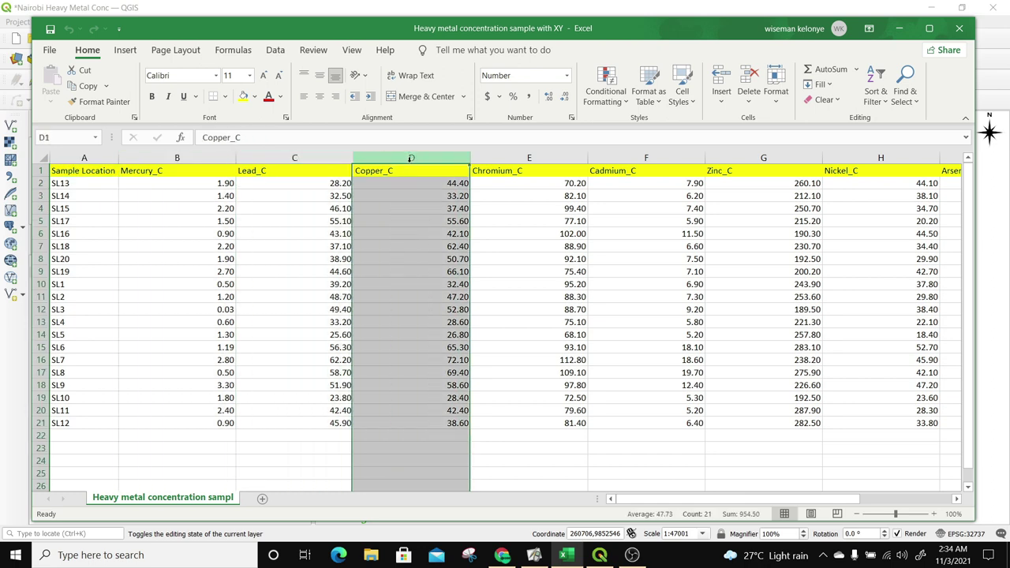
left_click(529, 158)
left_click(646, 158)
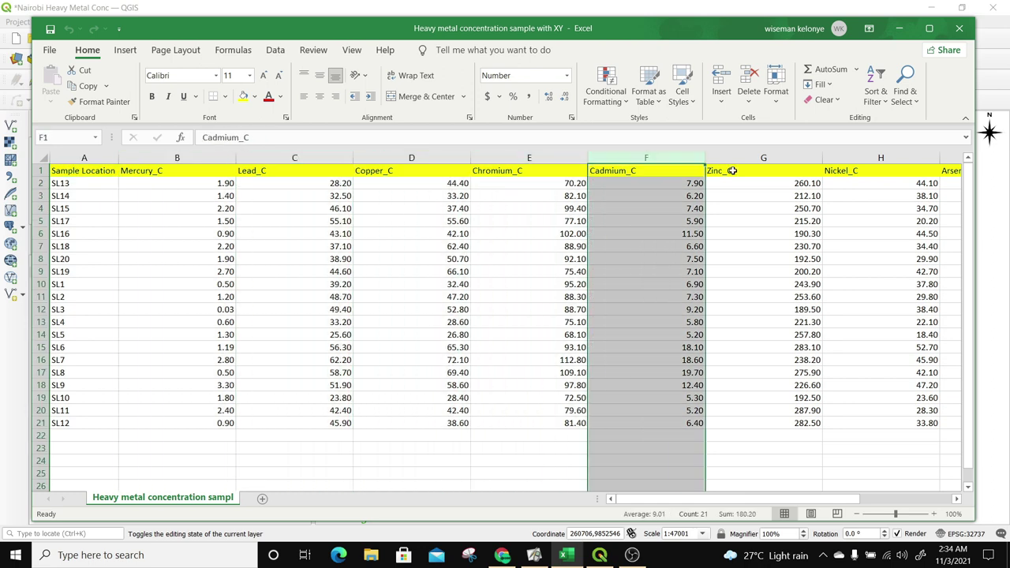
left_click(761, 158)
left_click(835, 156)
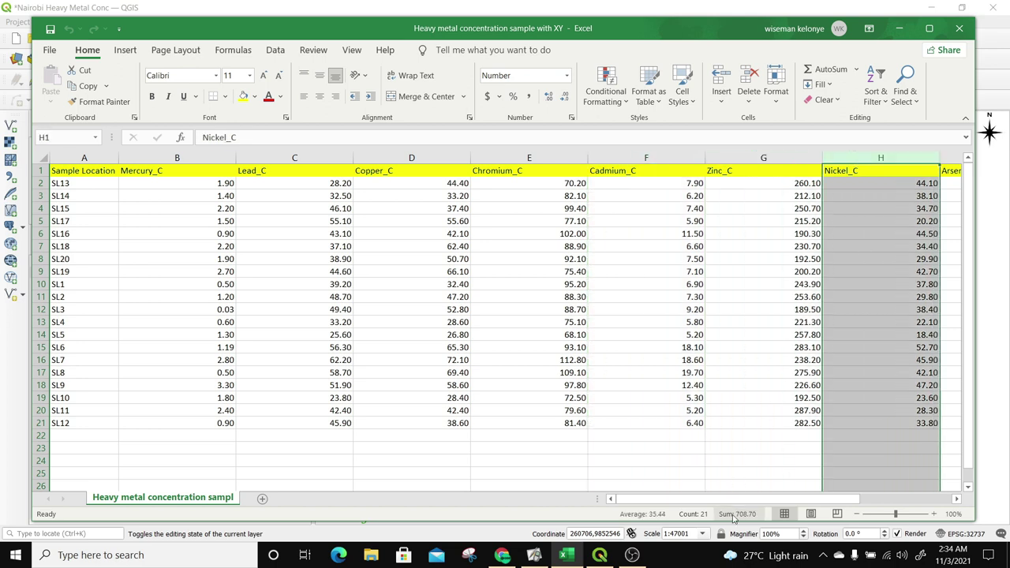
left_click_drag(745, 499, 804, 502)
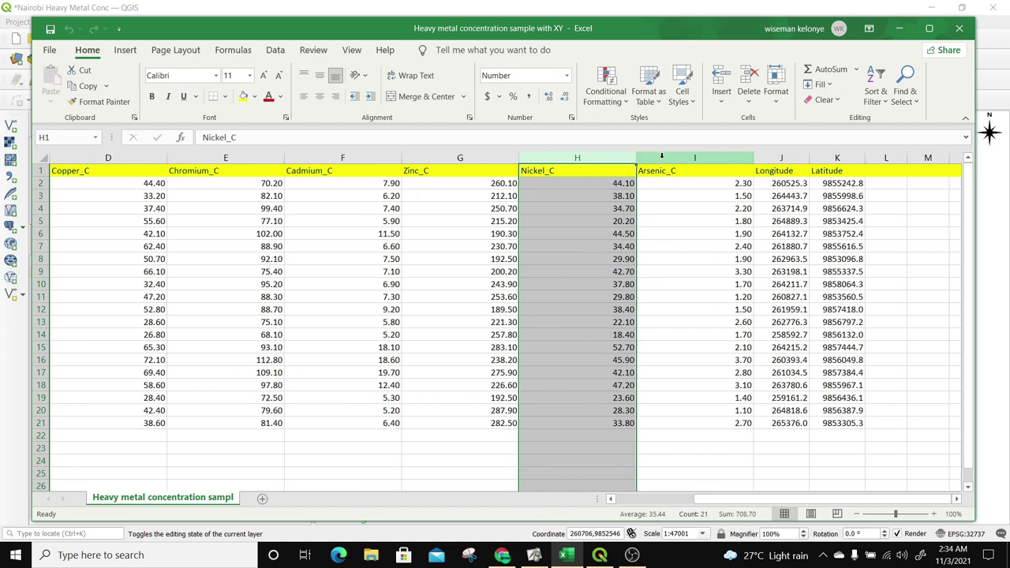
left_click(694, 157)
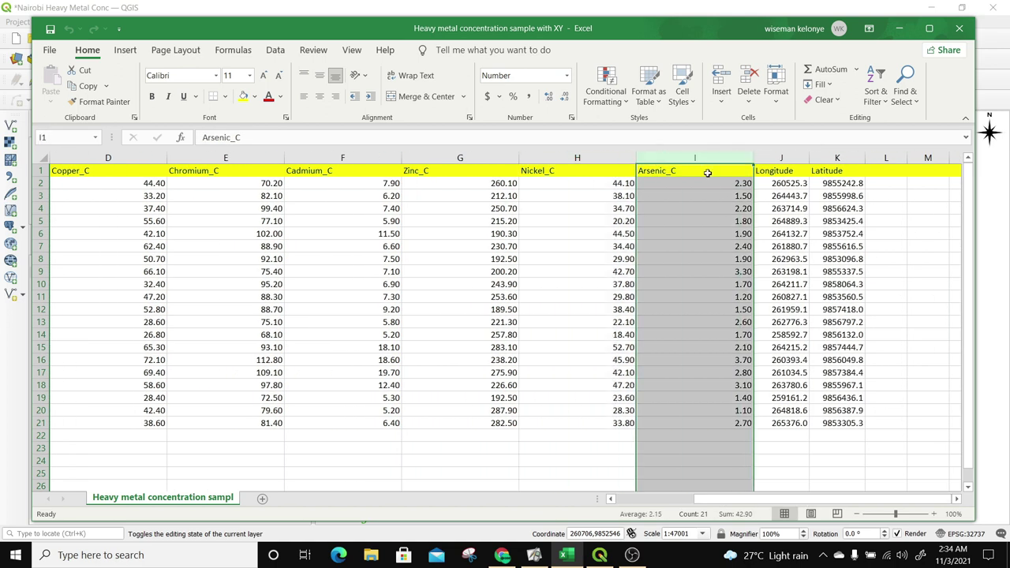
left_click(781, 158)
left_click(836, 158)
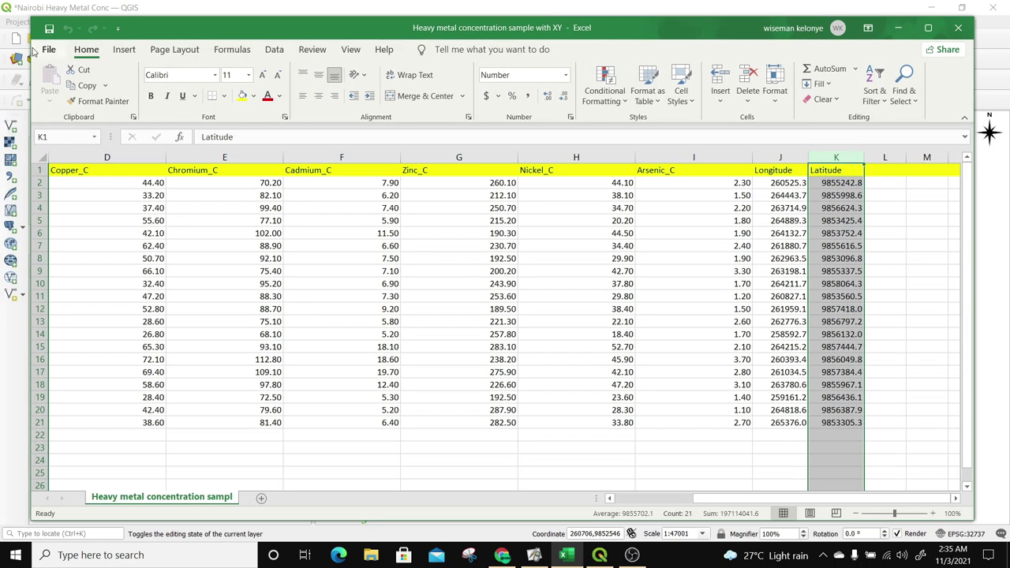
Save a copy of the workbook as a comma-delimited CSV named HMCSample in the Distribution mapping exercise folder
left_click(48, 49)
left_click(72, 225)
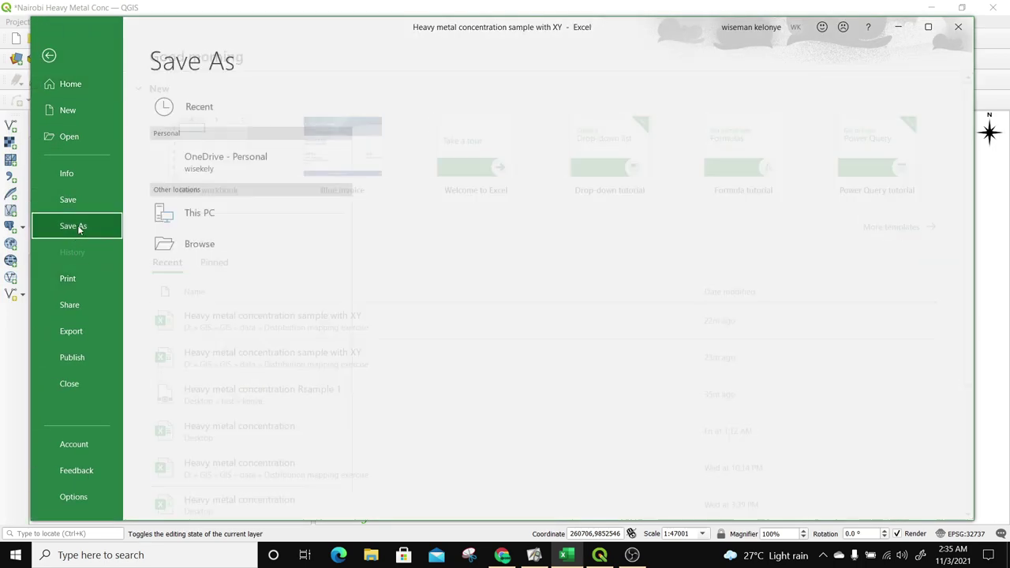
left_click(474, 164)
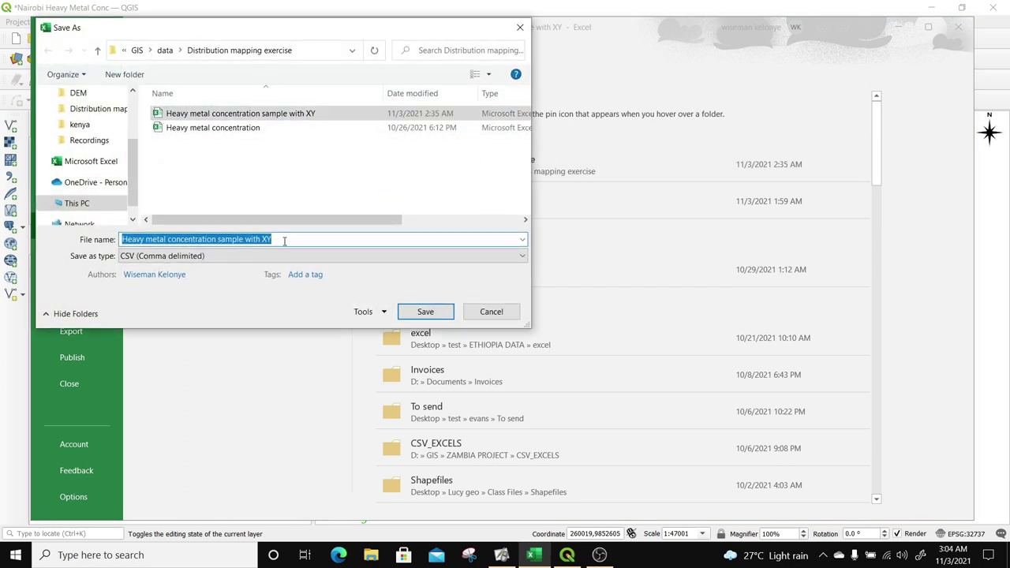
type("h")
key("BackSpace")
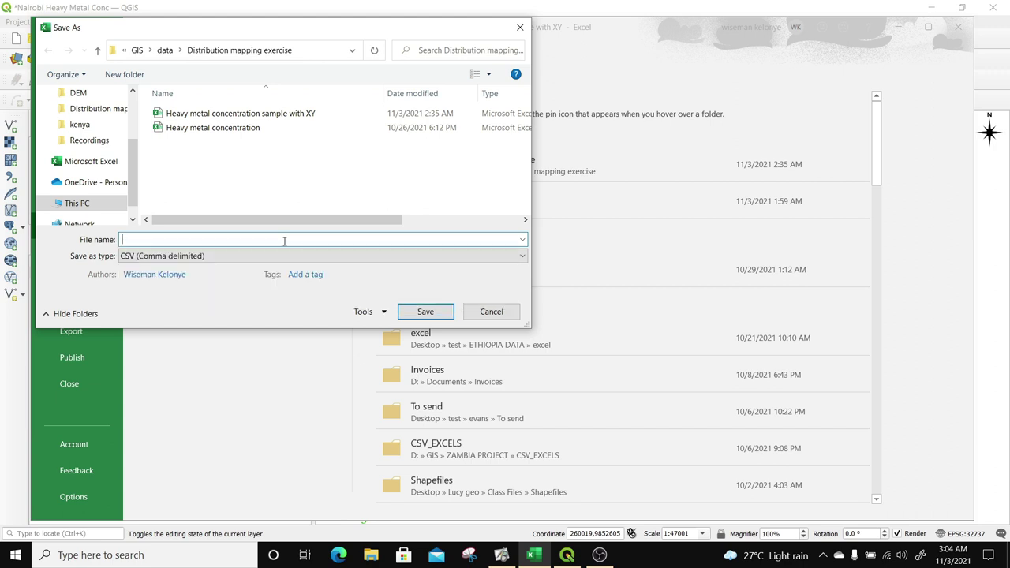
type("HMCSample")
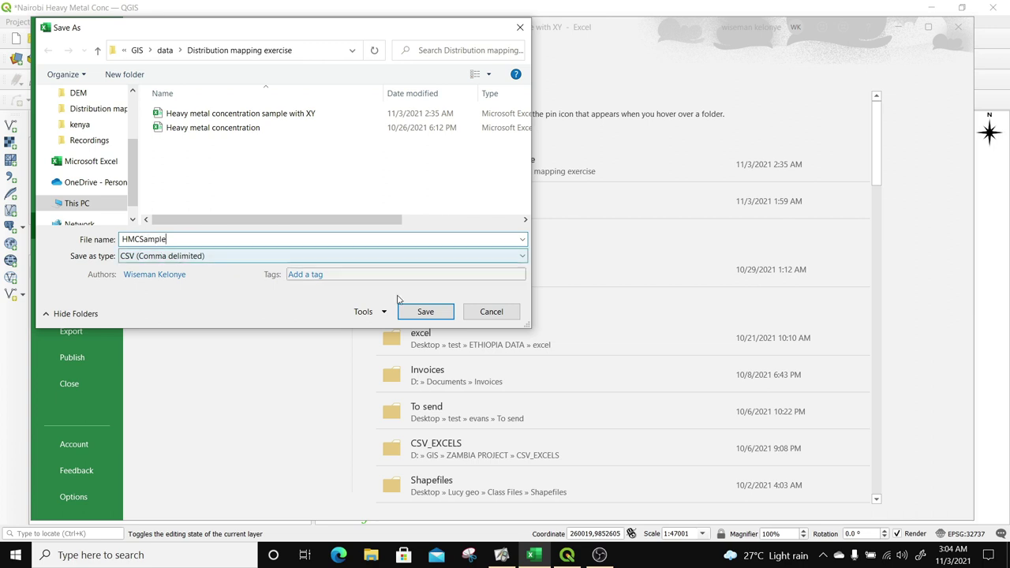
left_click(425, 312)
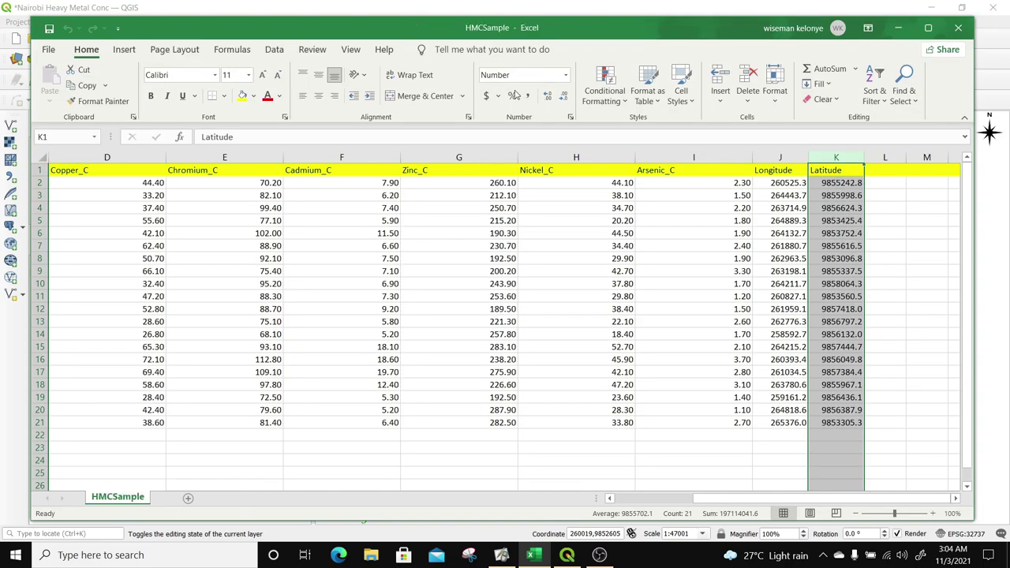
Return to QGIS and choose HMCSample.csv from the Distribution mapping exercise folder as the source of a new delimited text layer
left_click(899, 29)
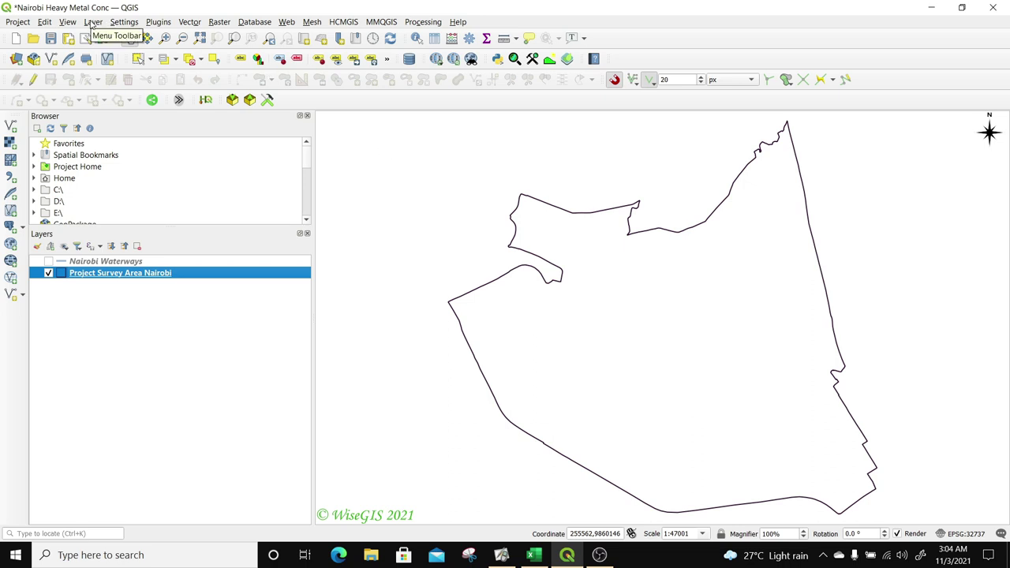
left_click(91, 22)
mouse_move(110, 71)
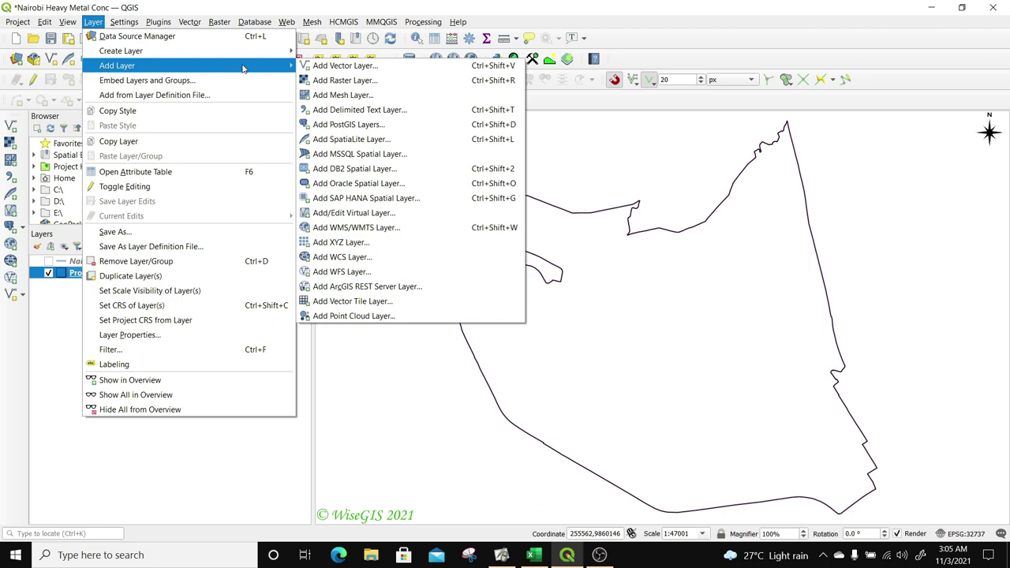
left_click(352, 115)
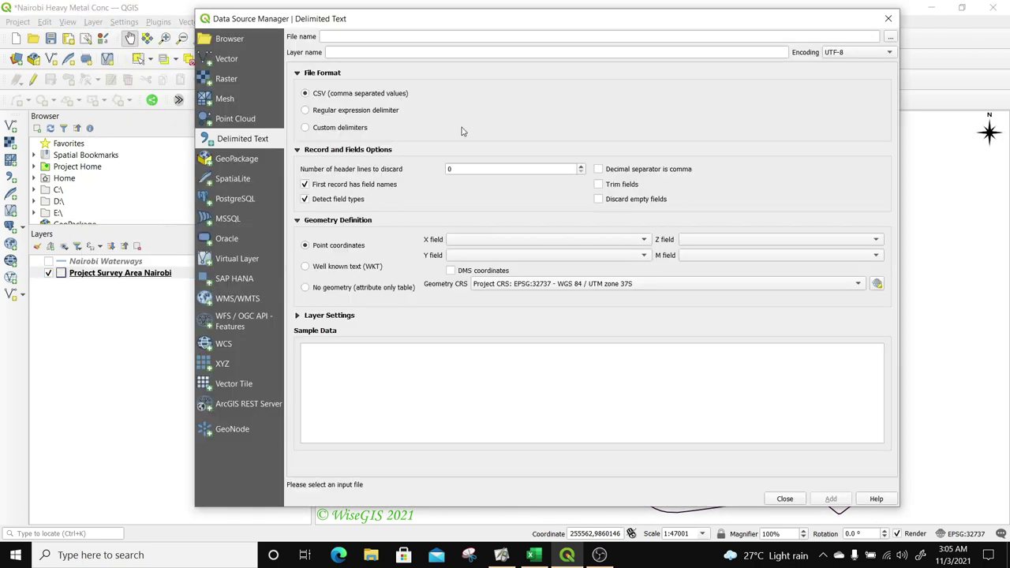
left_click(890, 38)
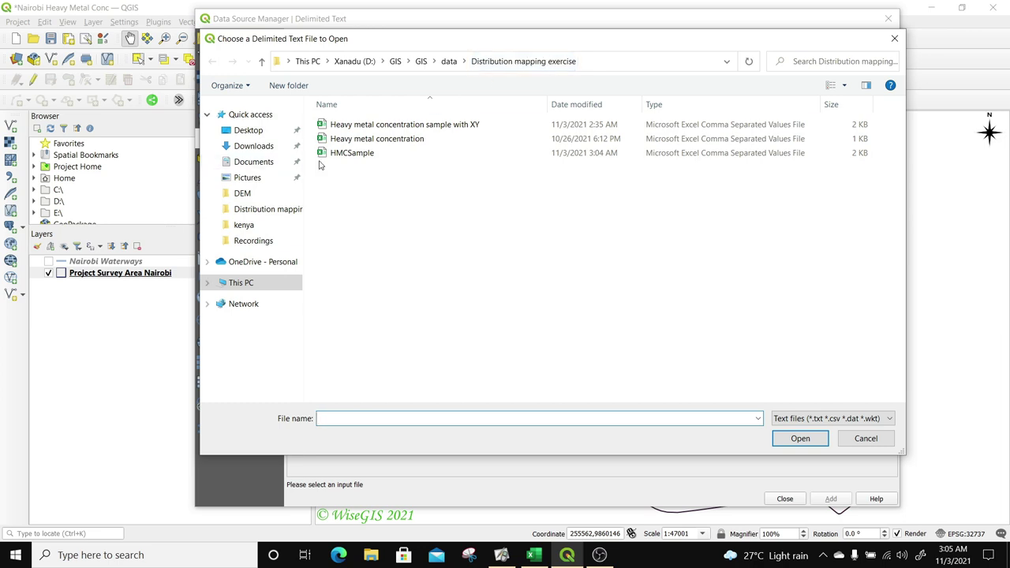
left_click(363, 155)
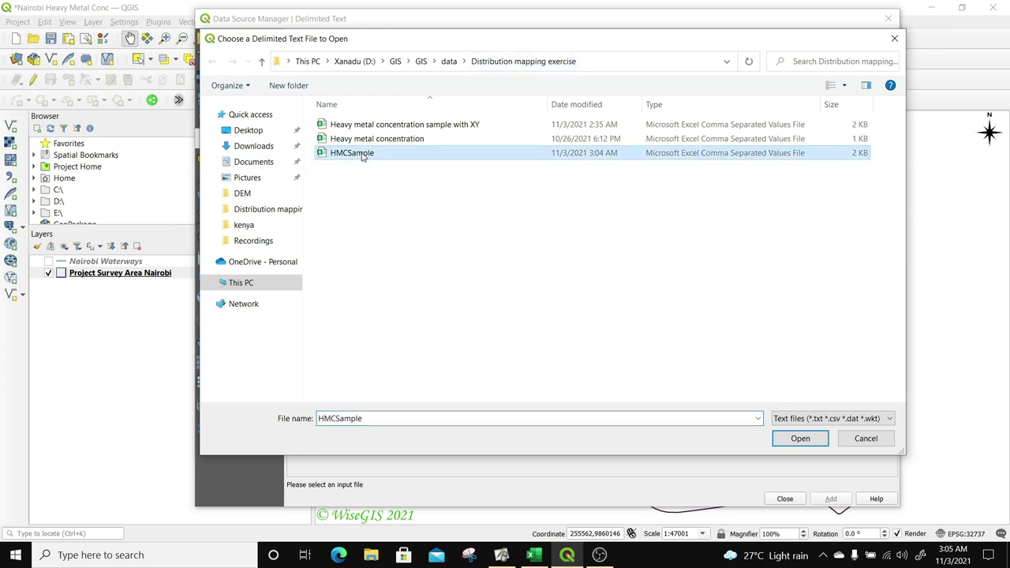
left_click(799, 439)
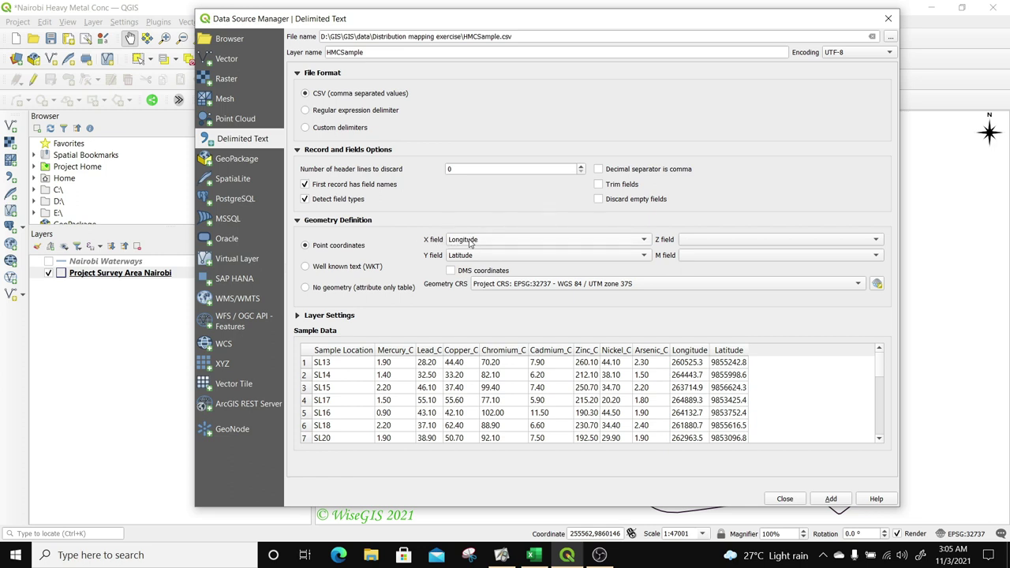
Add HMCSample as a point layer using Longitude as X, Latitude as Y and the CRS EPSG:32737, and close the data source dialog
left_click(538, 241)
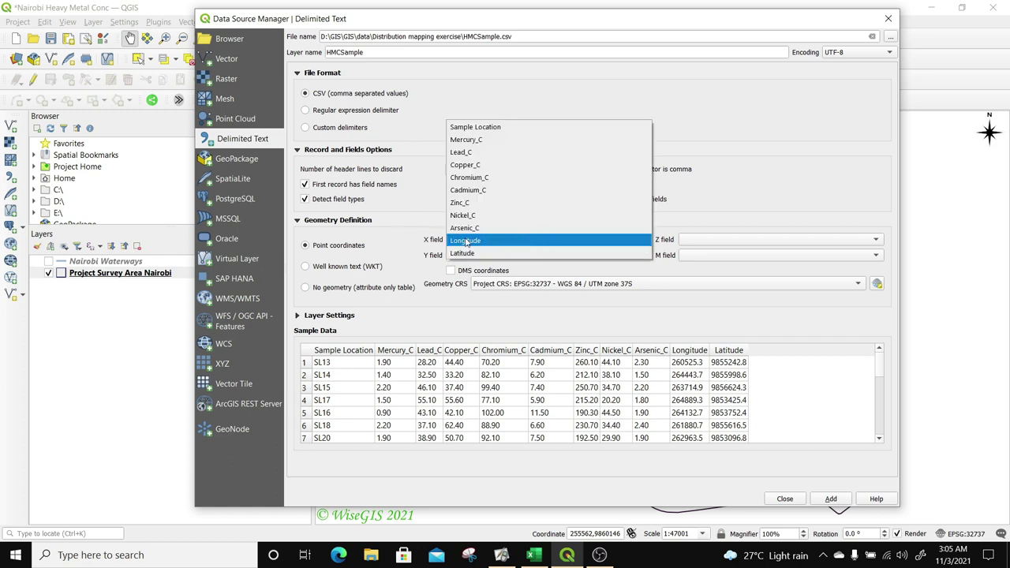
left_click(467, 242)
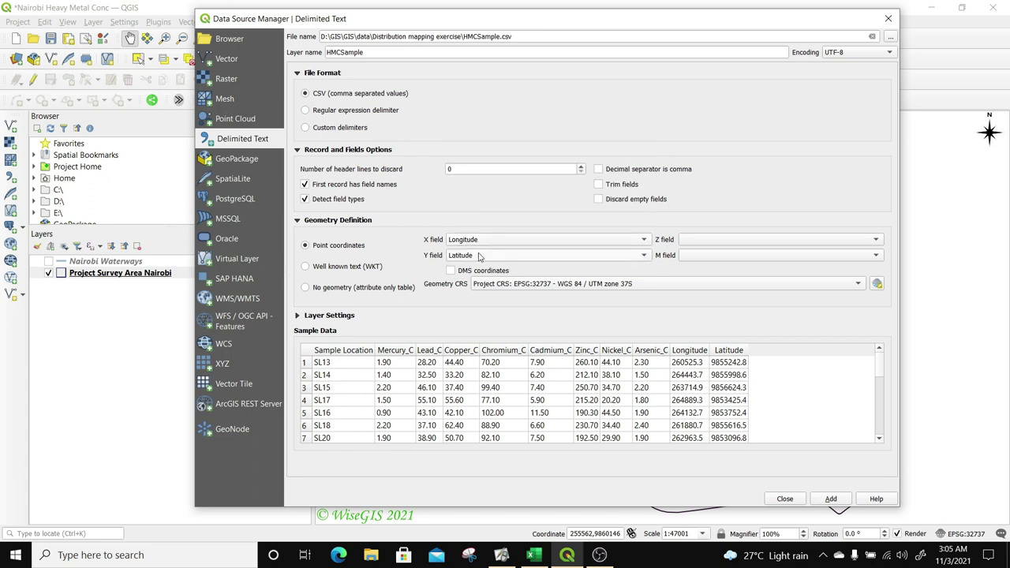
left_click(478, 256)
left_click(476, 257)
left_click(829, 499)
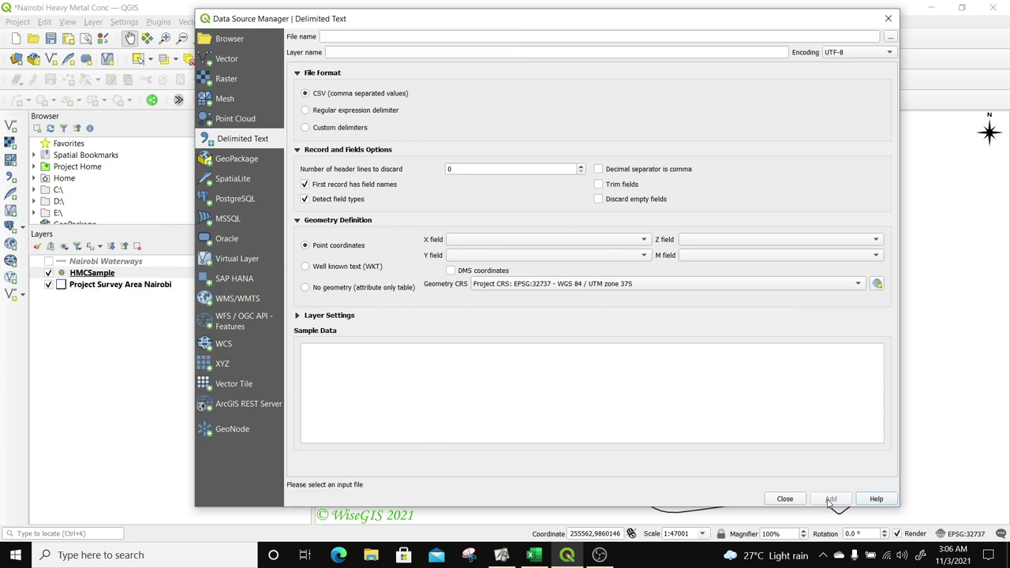
left_click(784, 499)
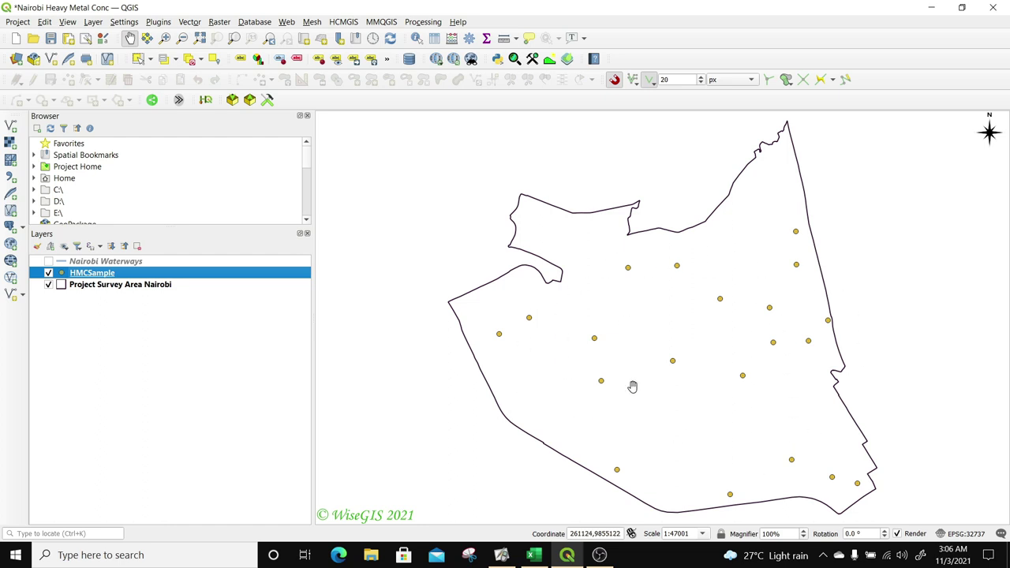
Start exporting all features of the HMCSample layer with ESRI Shapefile as the format
right_click(87, 272)
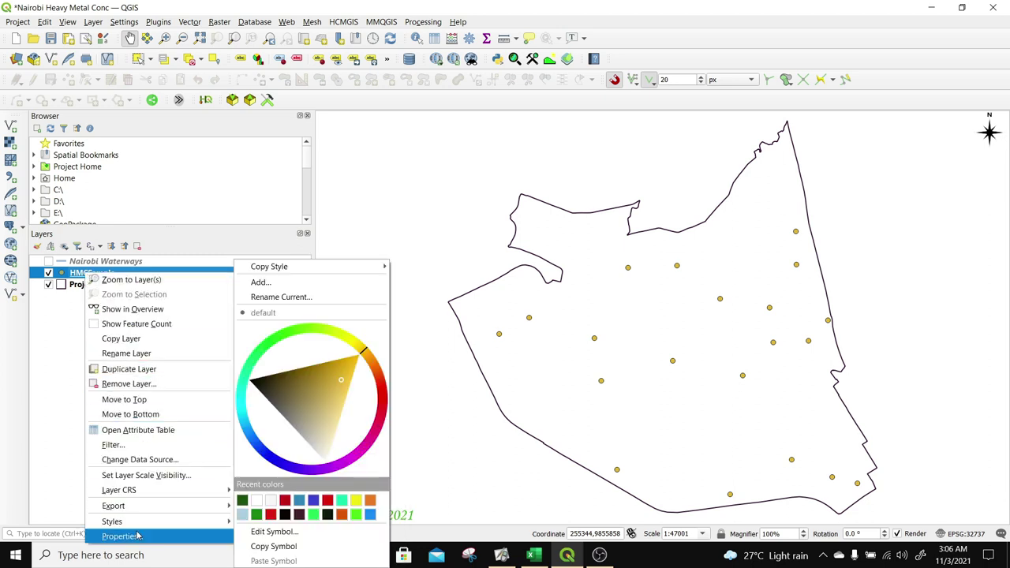
mouse_move(147, 505)
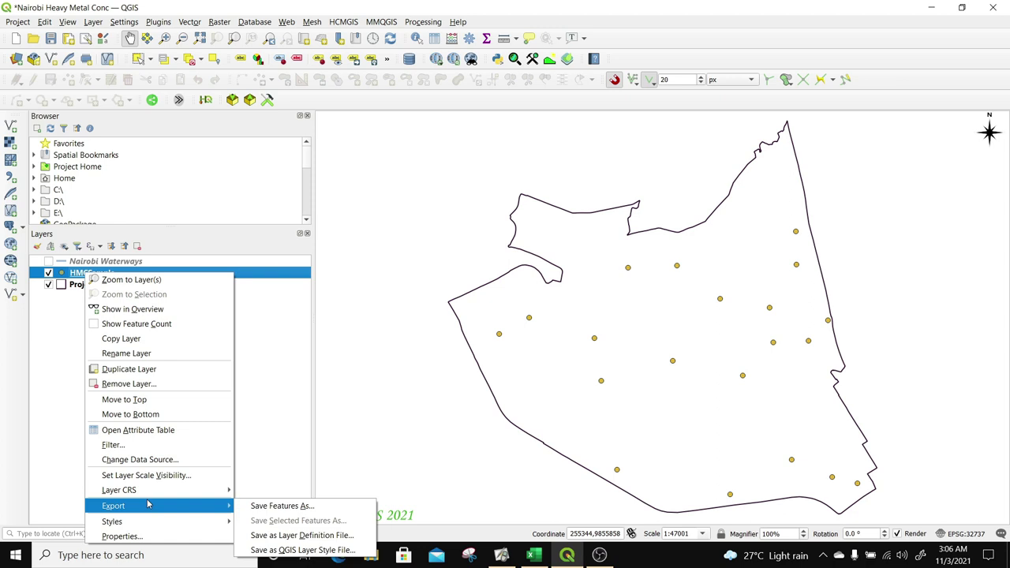
left_click(296, 505)
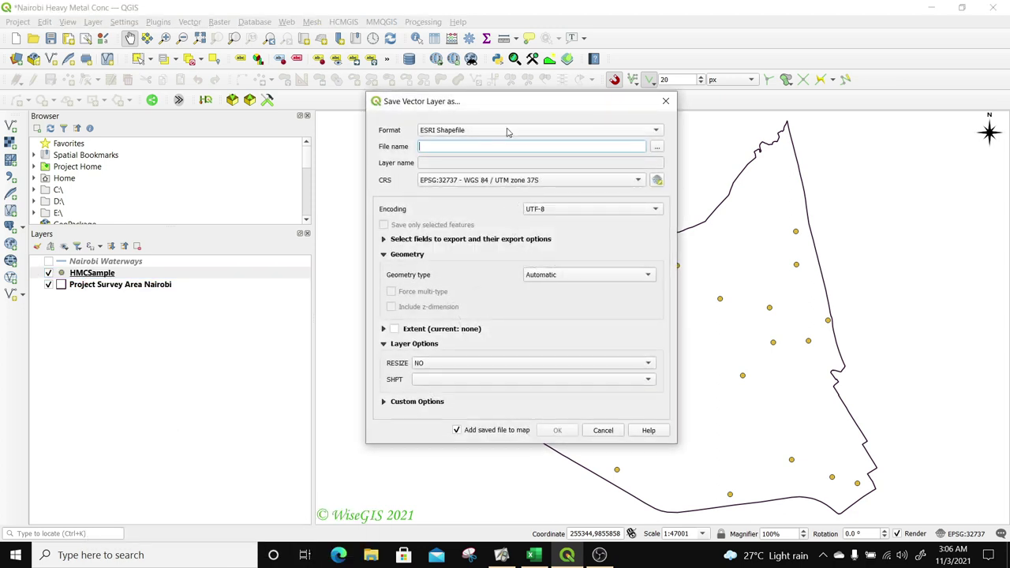
left_click(643, 131)
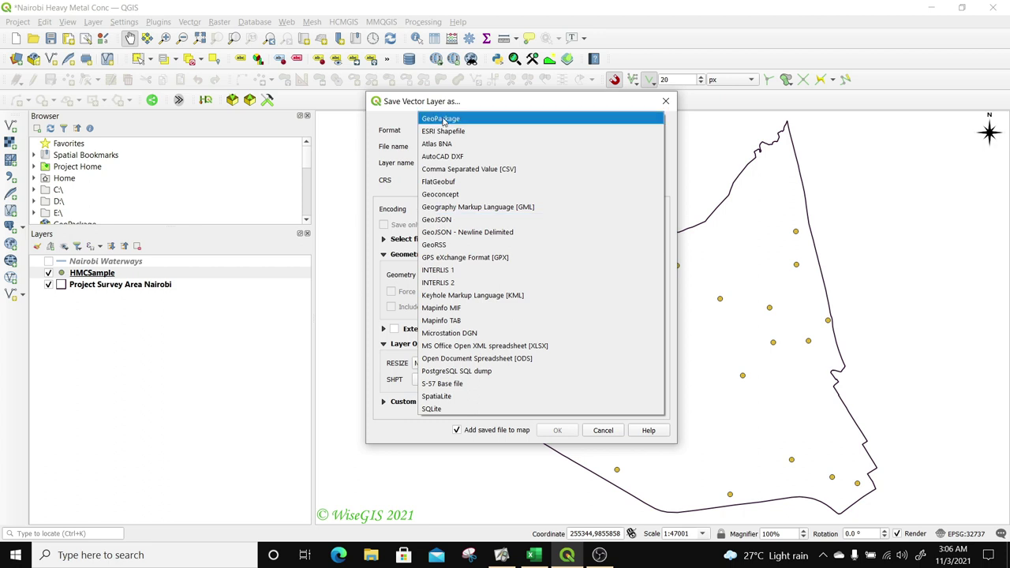
left_click(445, 134)
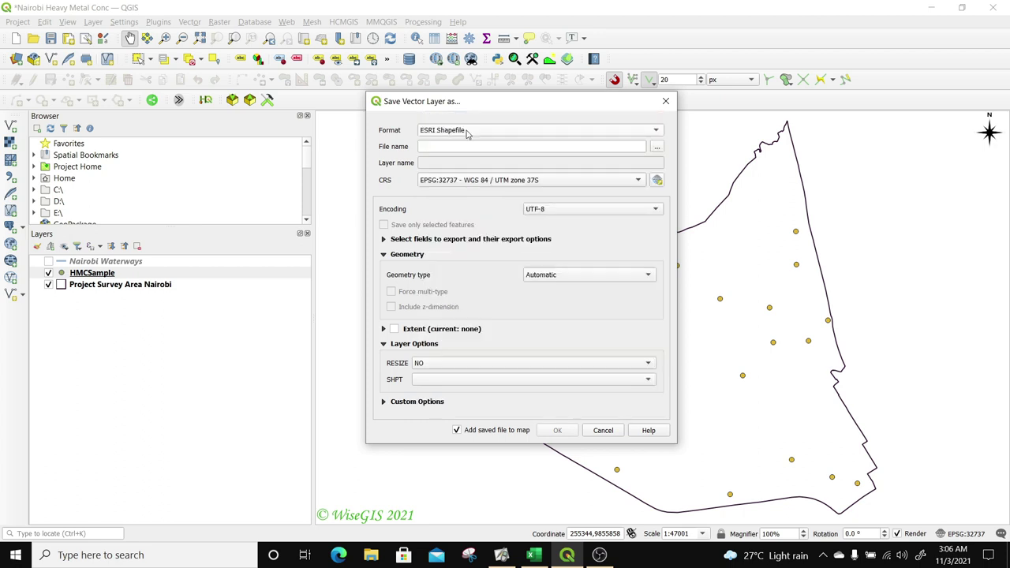
Browse for the export's save location and create a folder named shapefiles inside Distribution mapping exercise
left_click(658, 149)
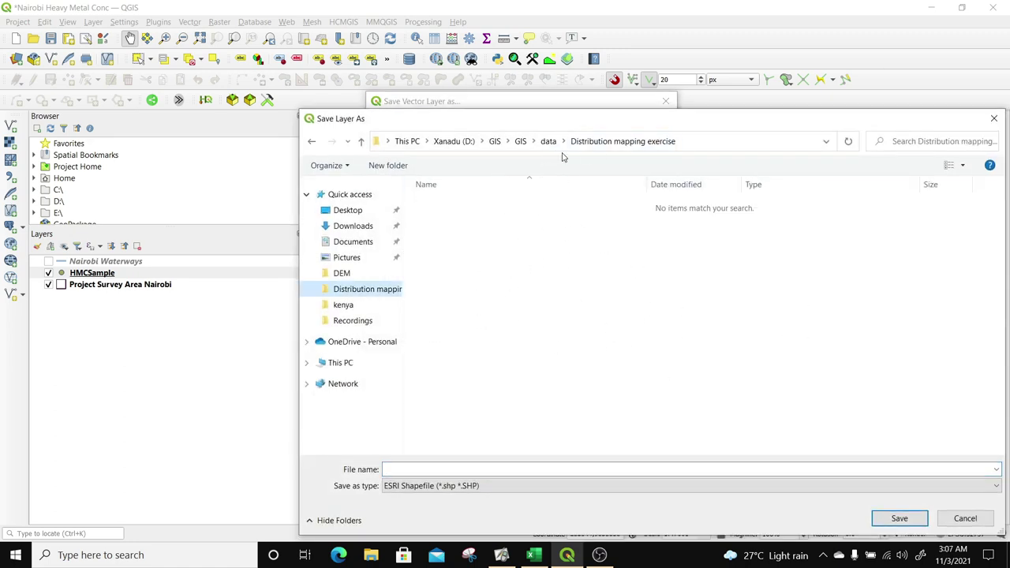
left_click(398, 165)
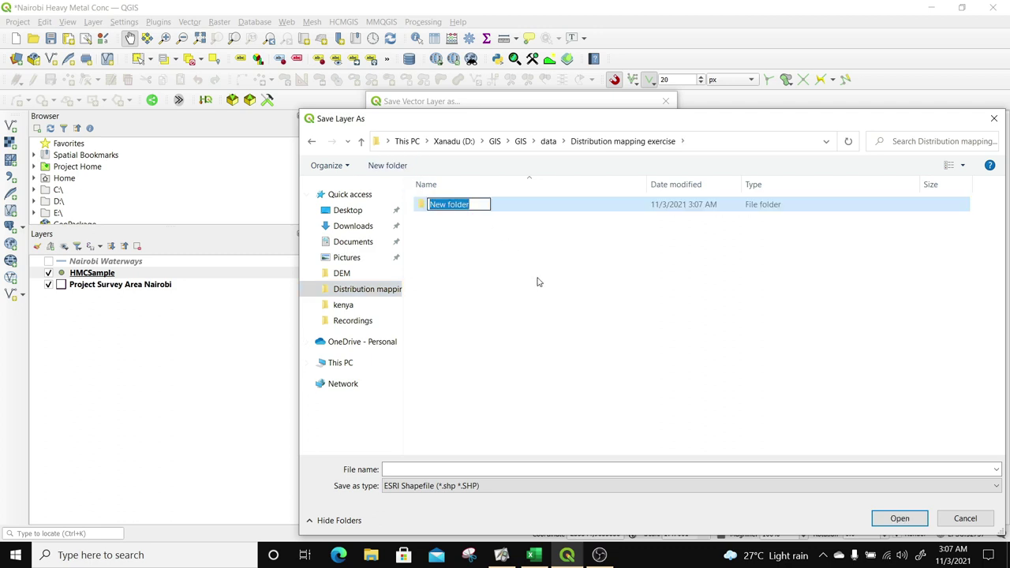
type("shap")
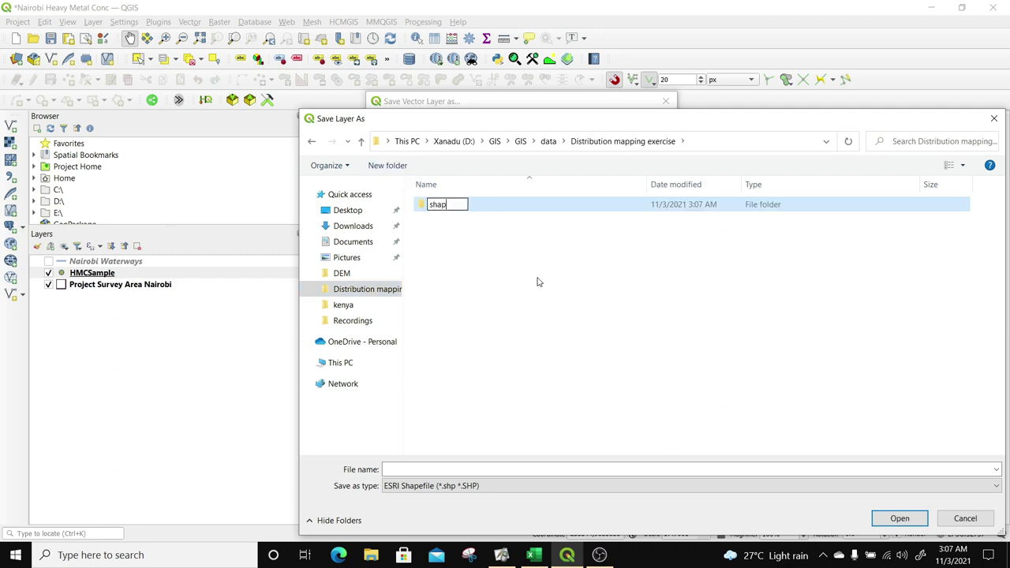
type("efiles")
left_click(541, 282)
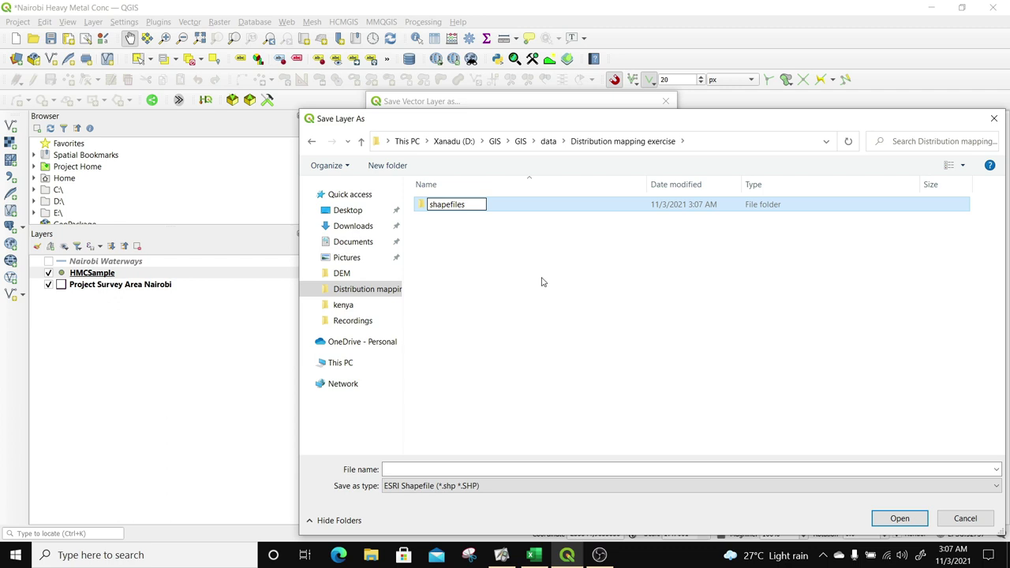
Save the HMCSample export as Heavy metal conc data.shp in the shapefiles folder, using EPSG:32737 and adding it to the map
double_click(456, 204)
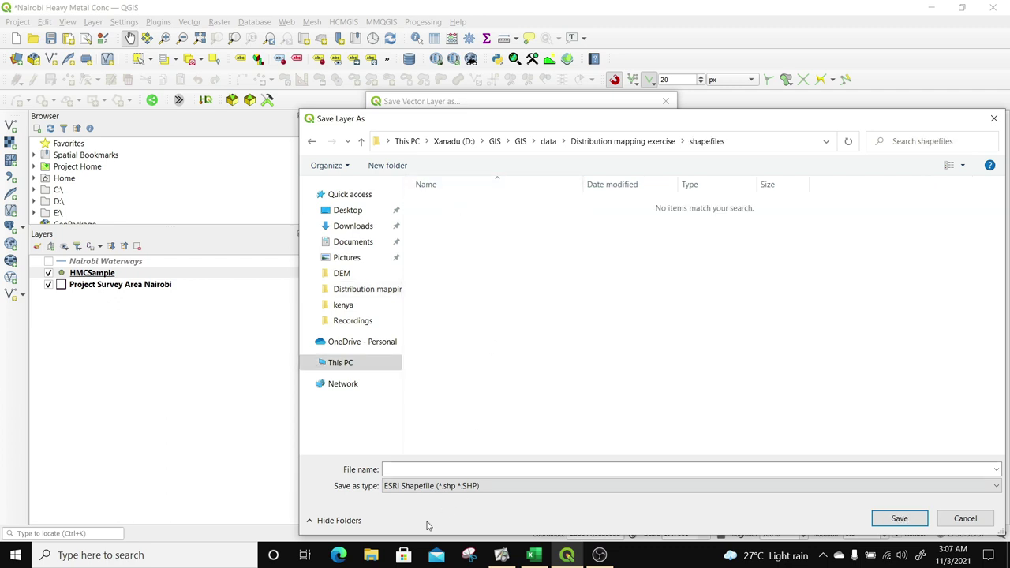
left_click(392, 468)
left_click(898, 517)
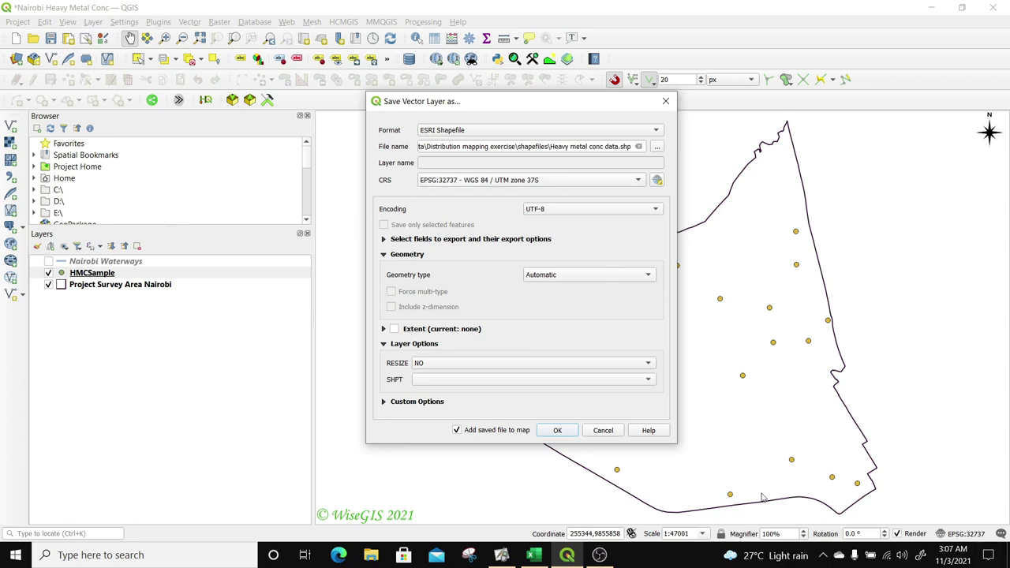
left_click(556, 431)
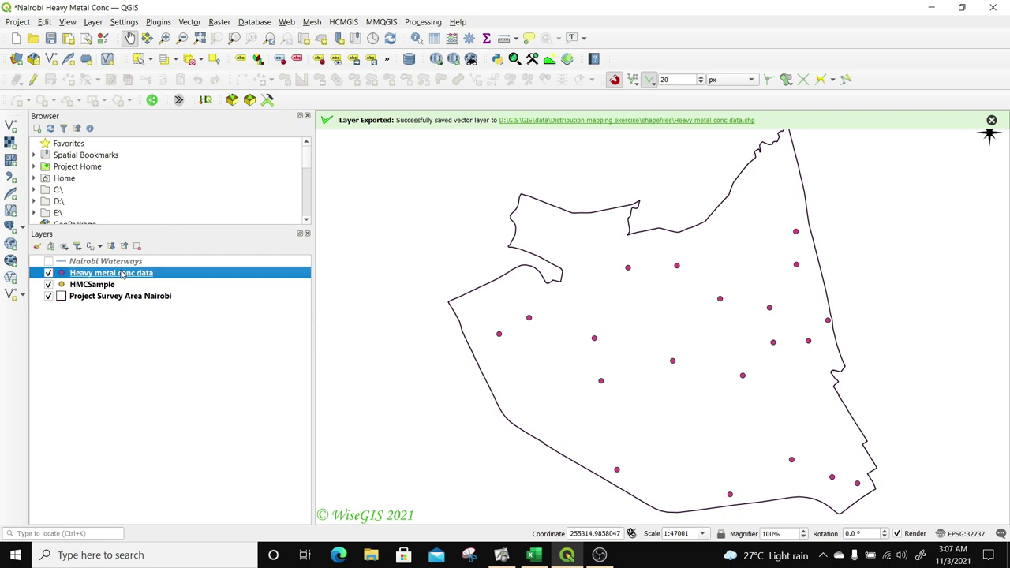
Remove the original HMCSample layer from the project
left_click(93, 284)
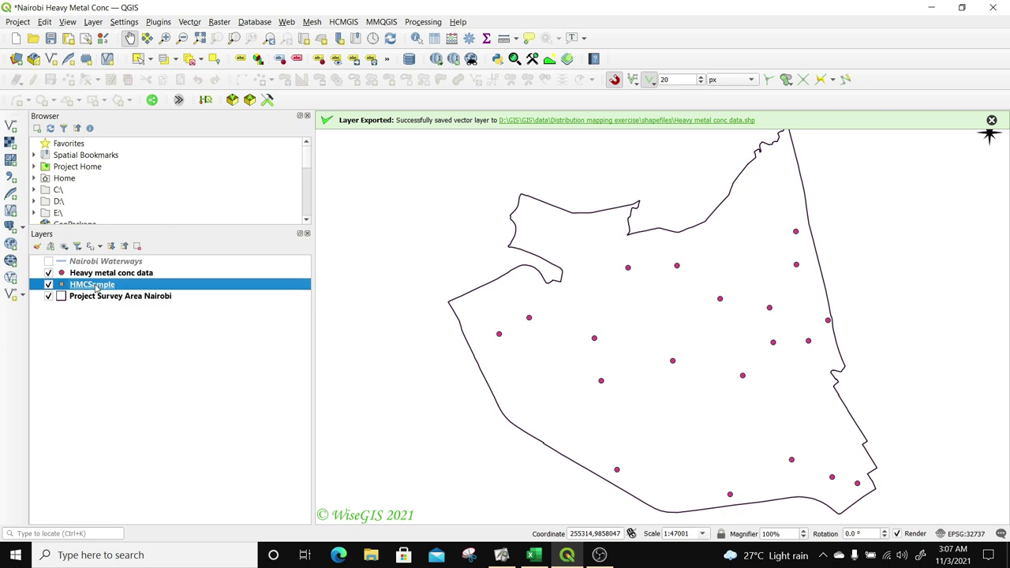
right_click(94, 284)
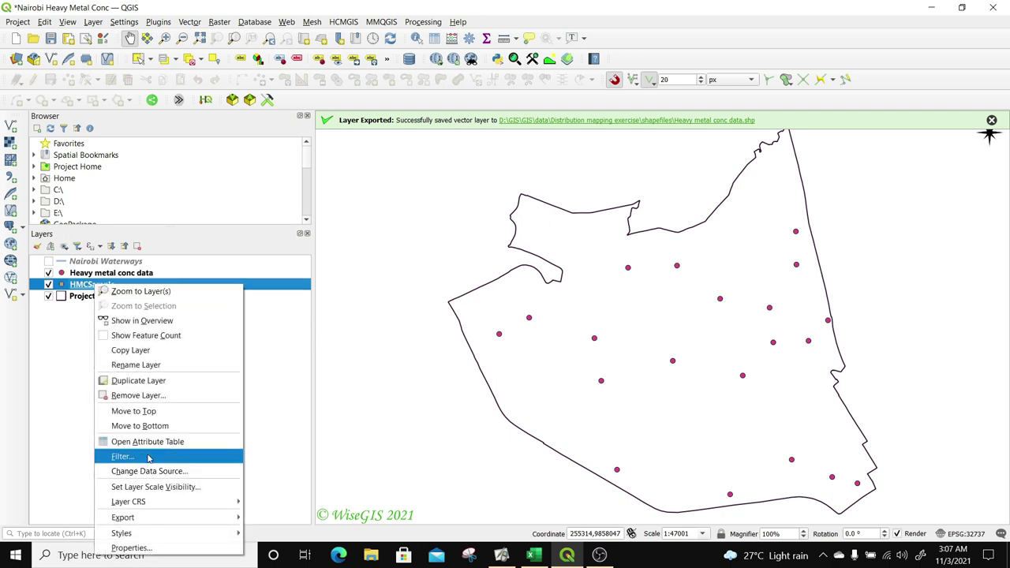
left_click(141, 395)
left_click(498, 291)
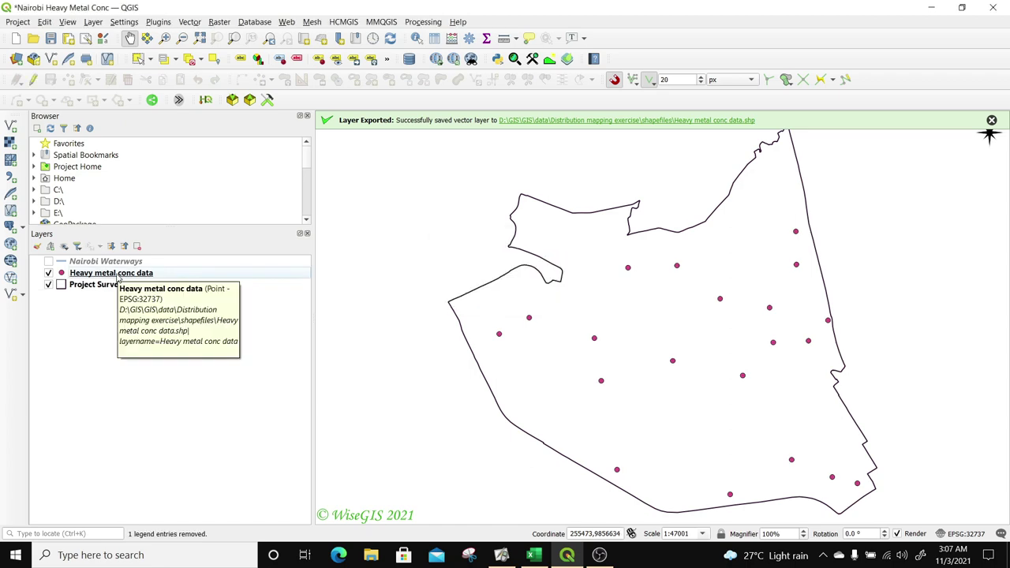
Review the metal concentration and coordinate columns in the attribute table of the Heavy metal conc data layer, closing the table when done
left_click(116, 272)
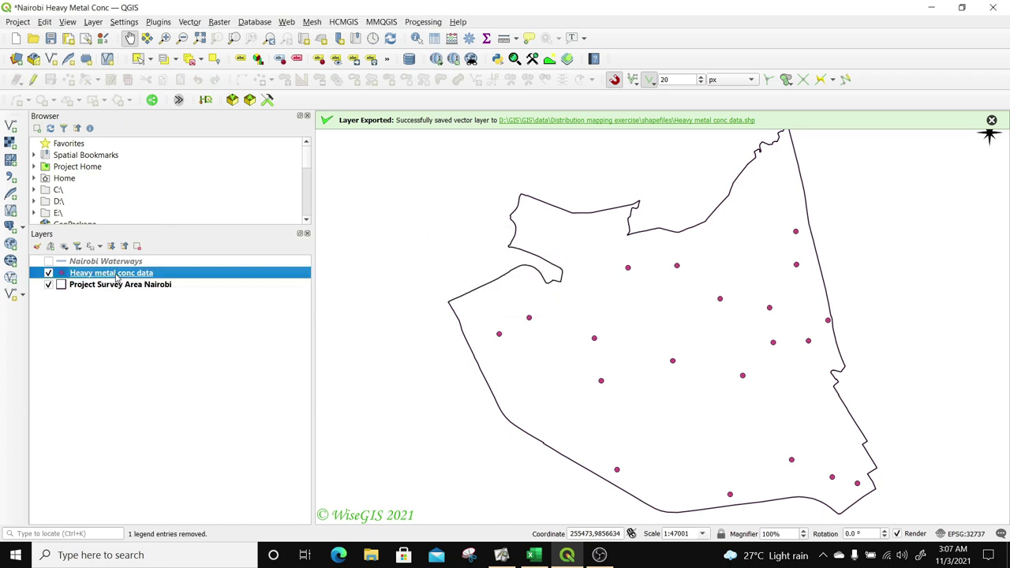
right_click(115, 272)
left_click(158, 432)
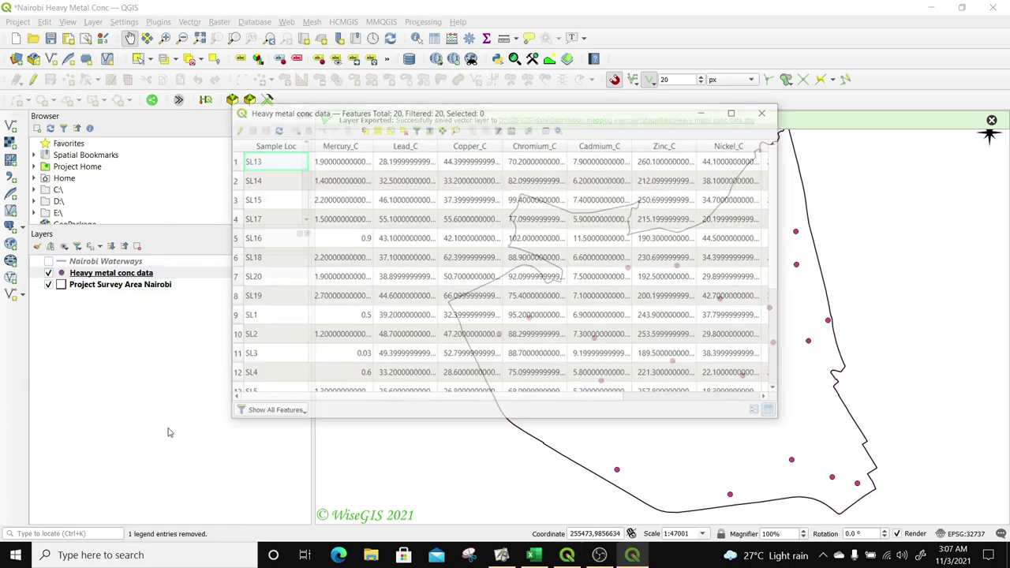
left_click(734, 110)
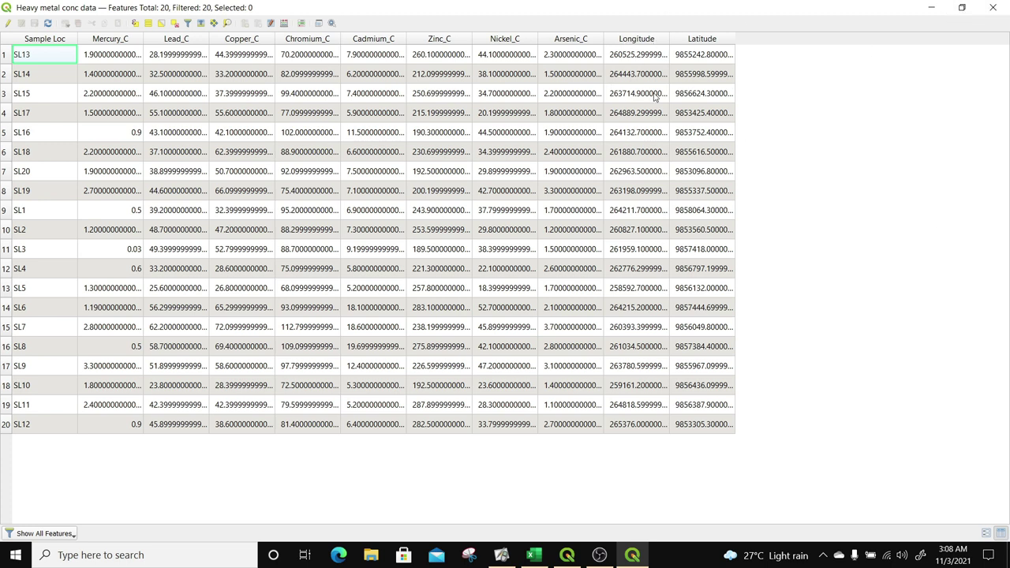
left_click(993, 9)
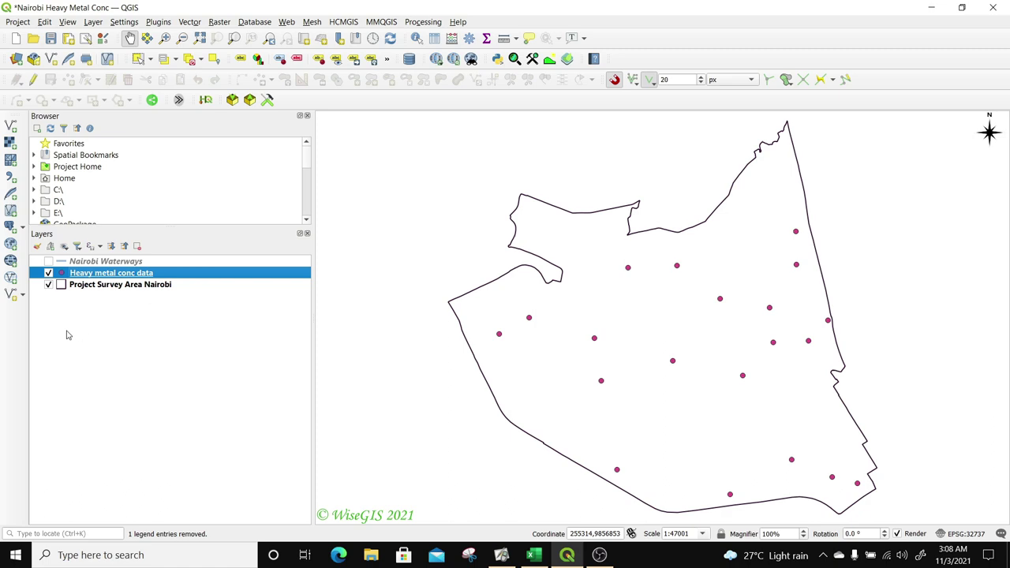
right_click(83, 273)
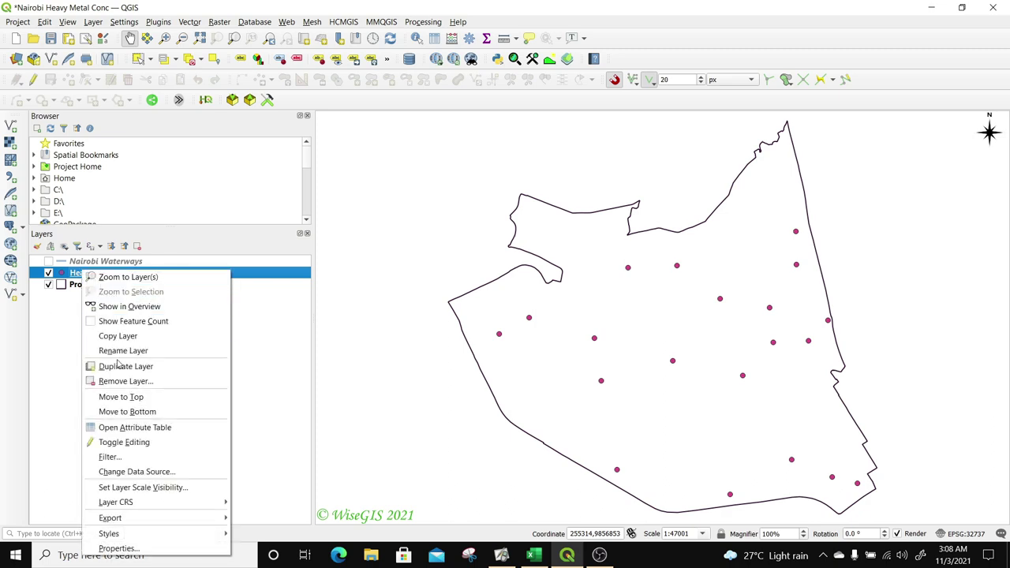
left_click(131, 433)
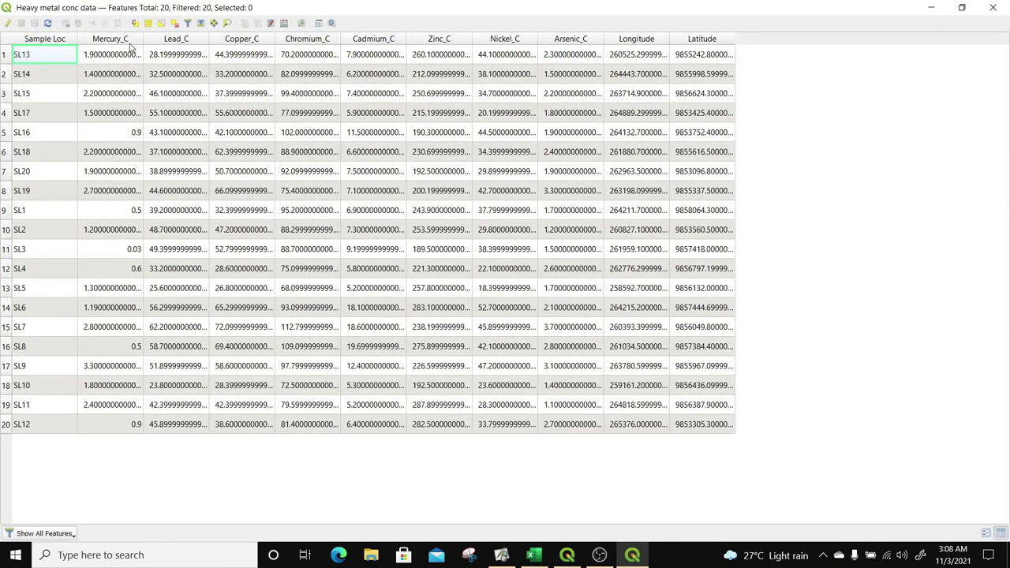
left_click(993, 7)
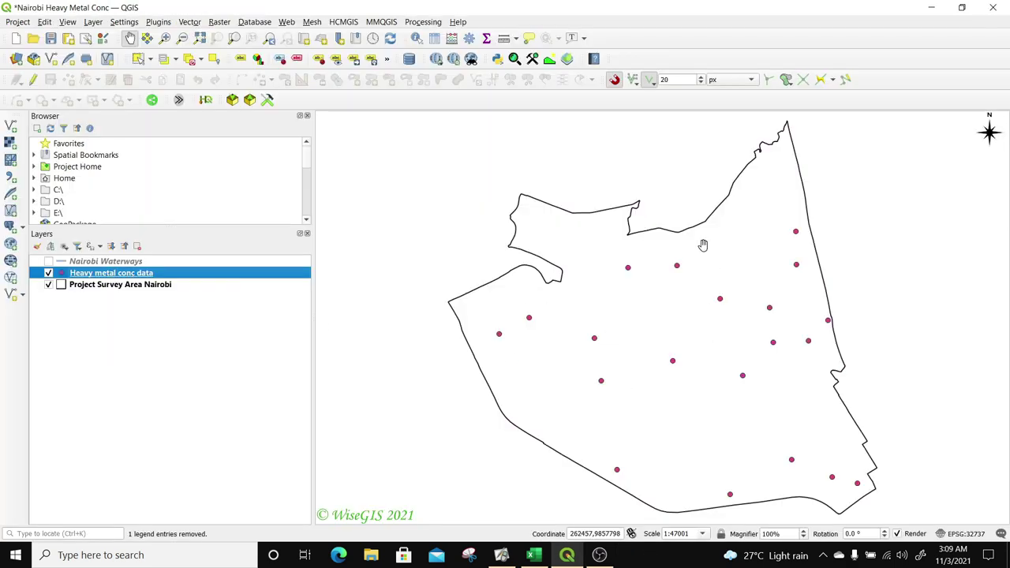
Turn on single labels for the Heavy metal conc data layer using the Sample Loc field as the value
right_click(84, 273)
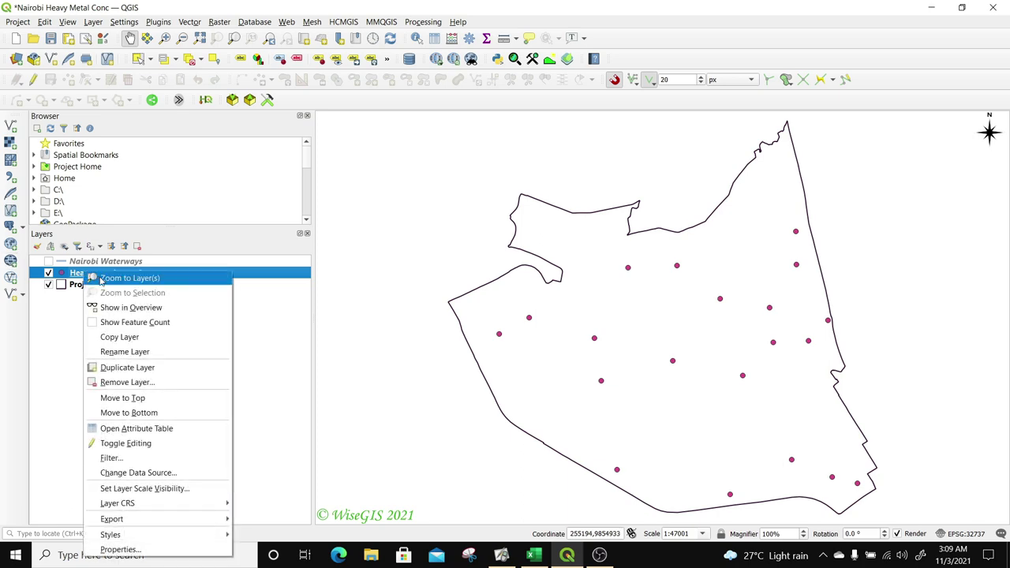
left_click(119, 549)
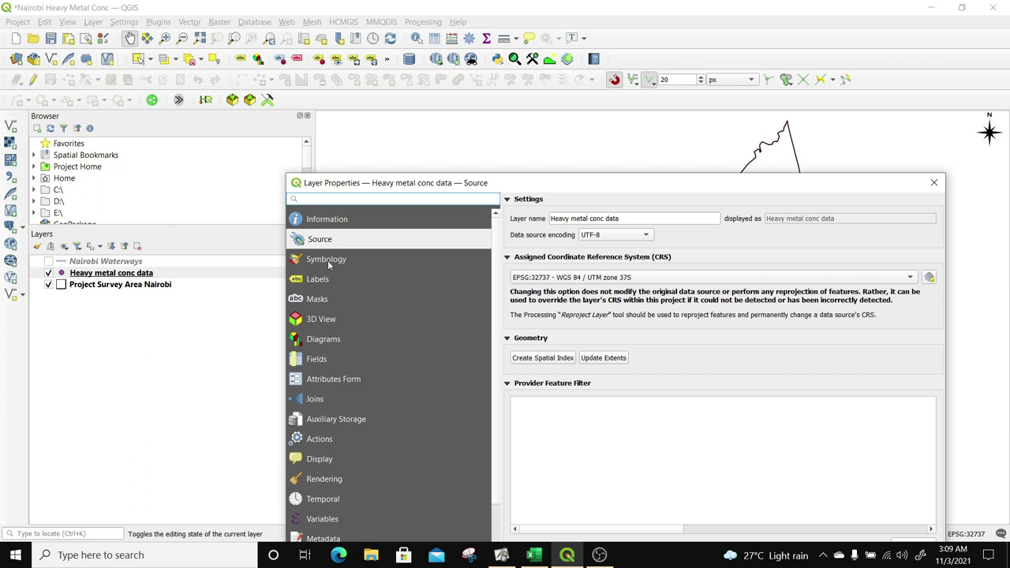
left_click(322, 279)
left_click(553, 203)
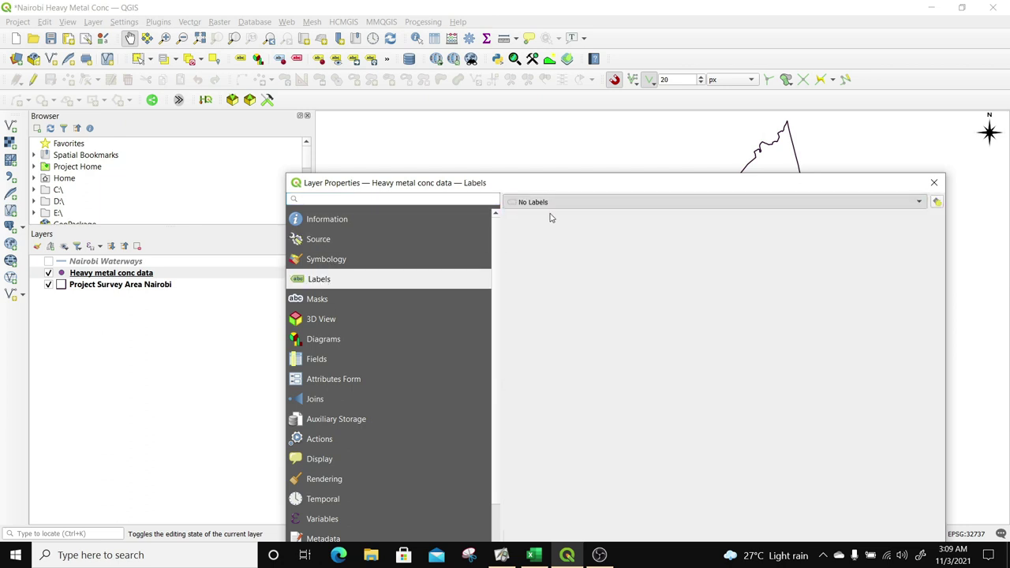
left_click(551, 214)
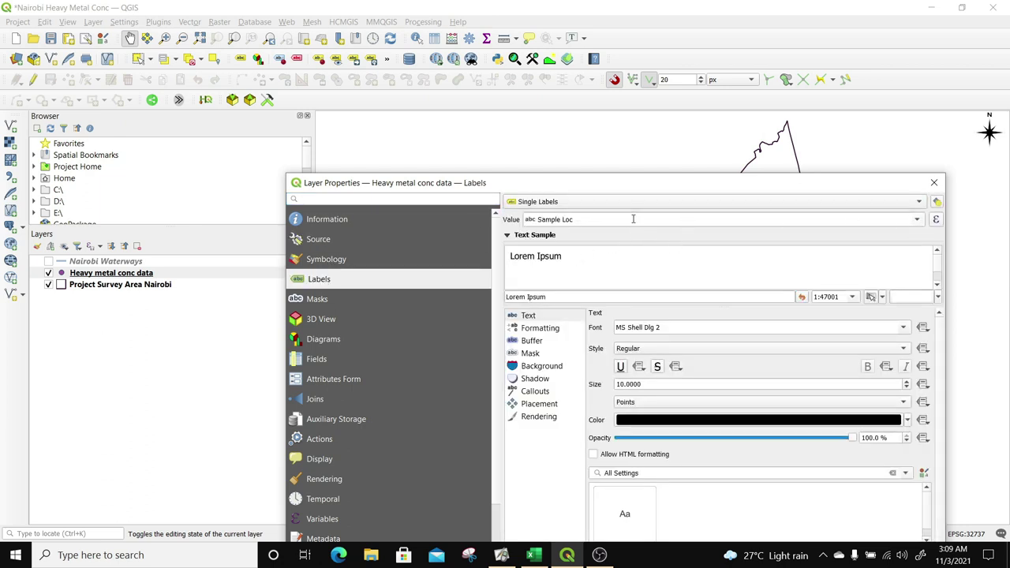
left_click_drag(579, 220, 521, 218)
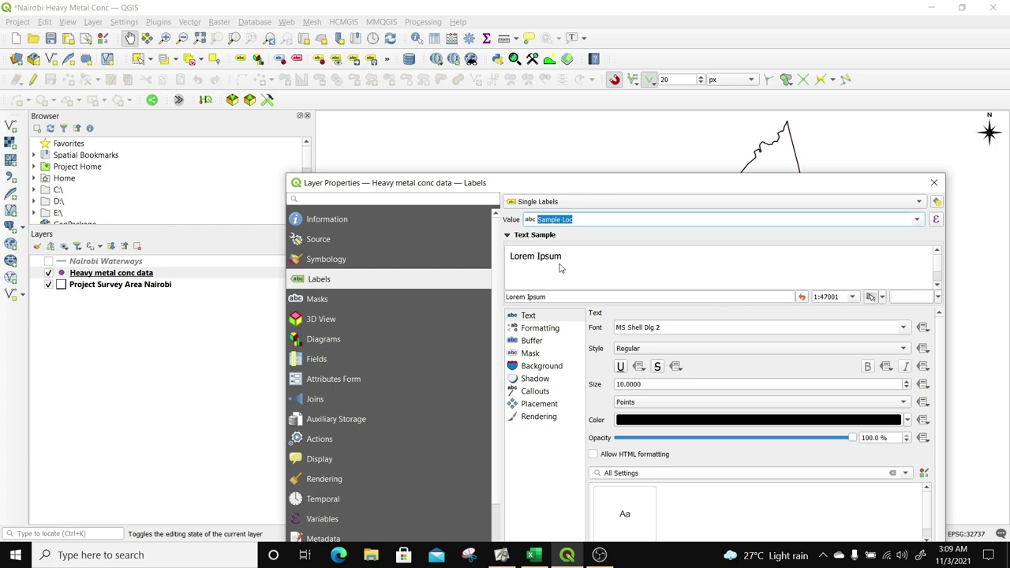
Enable a text buffer around the sample point labels
left_click(531, 341)
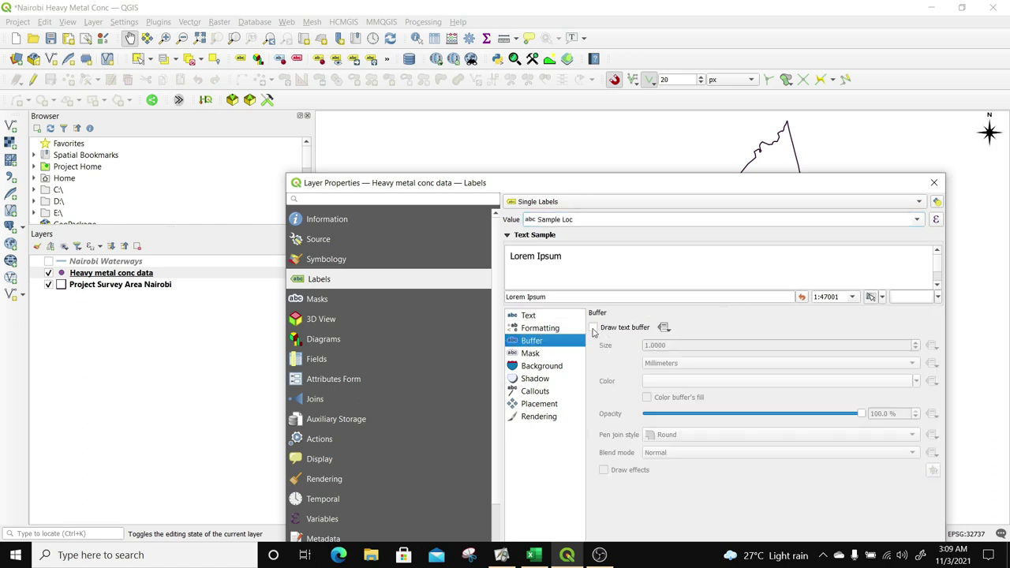
left_click(592, 328)
left_click(527, 317)
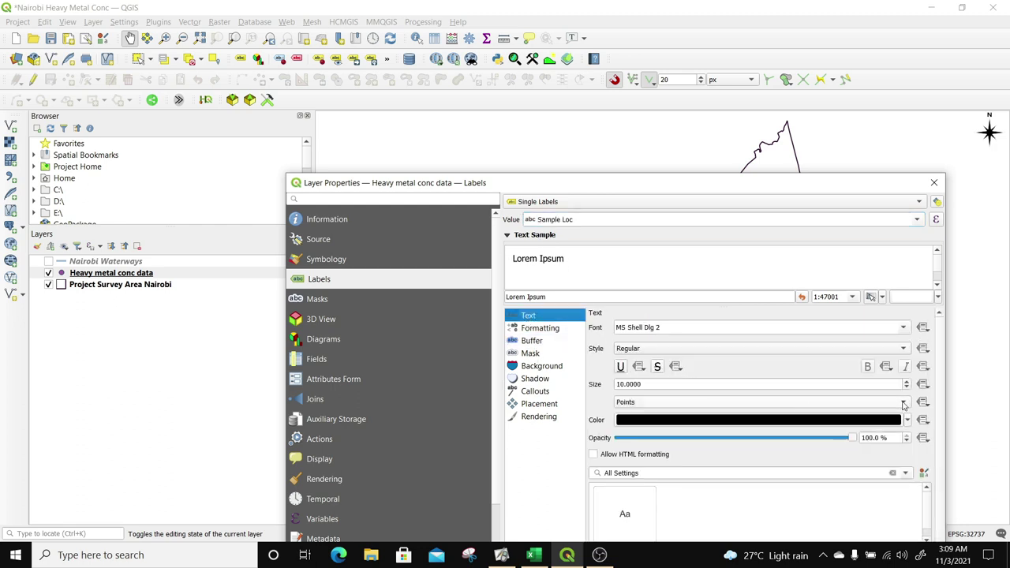
Set the around-point label placement distance to 2 mm, apply the label settings and close the layer properties
left_click(538, 404)
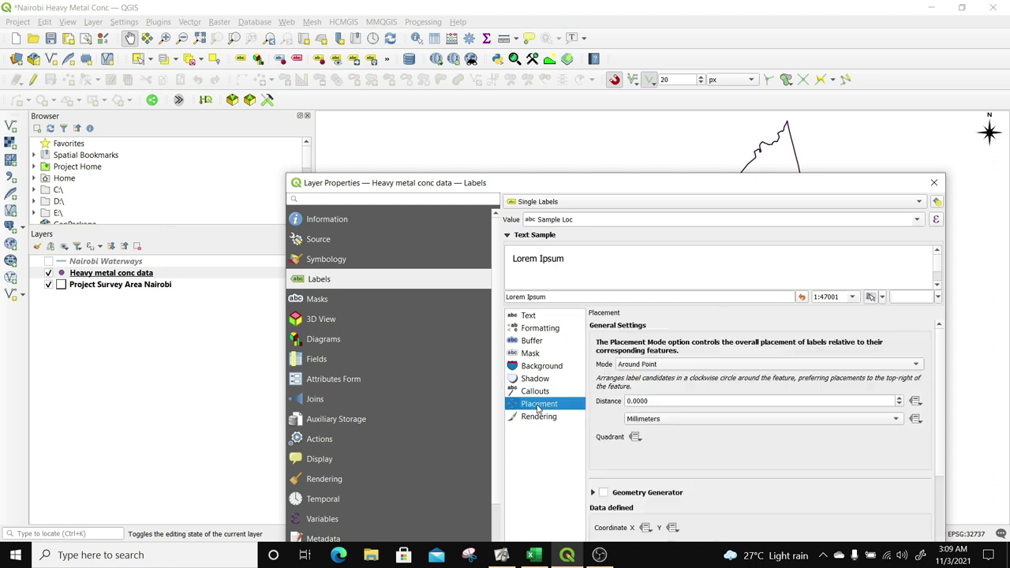
left_click(631, 401)
type("2")
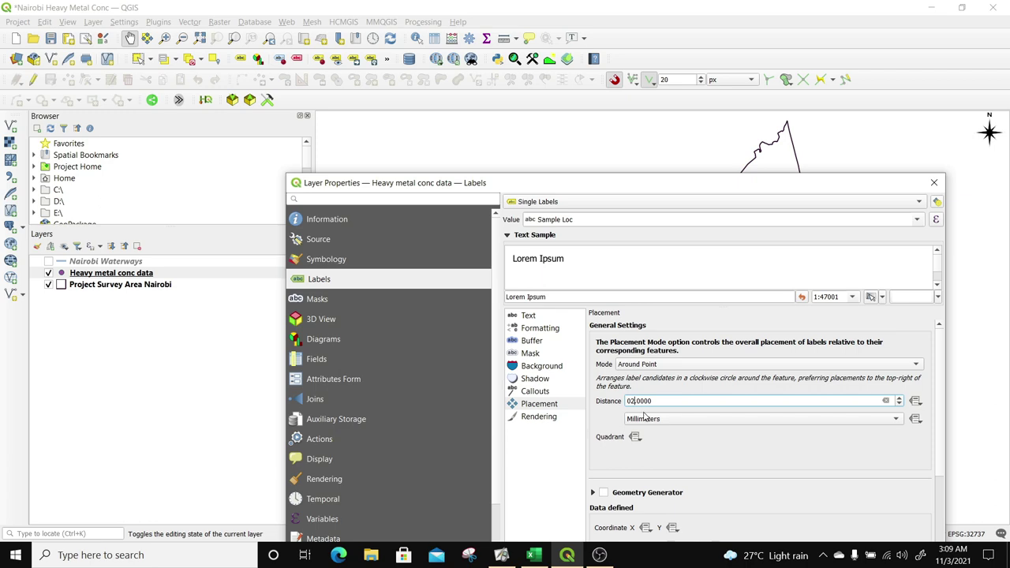
left_click_drag(712, 196, 704, 87)
left_click(877, 466)
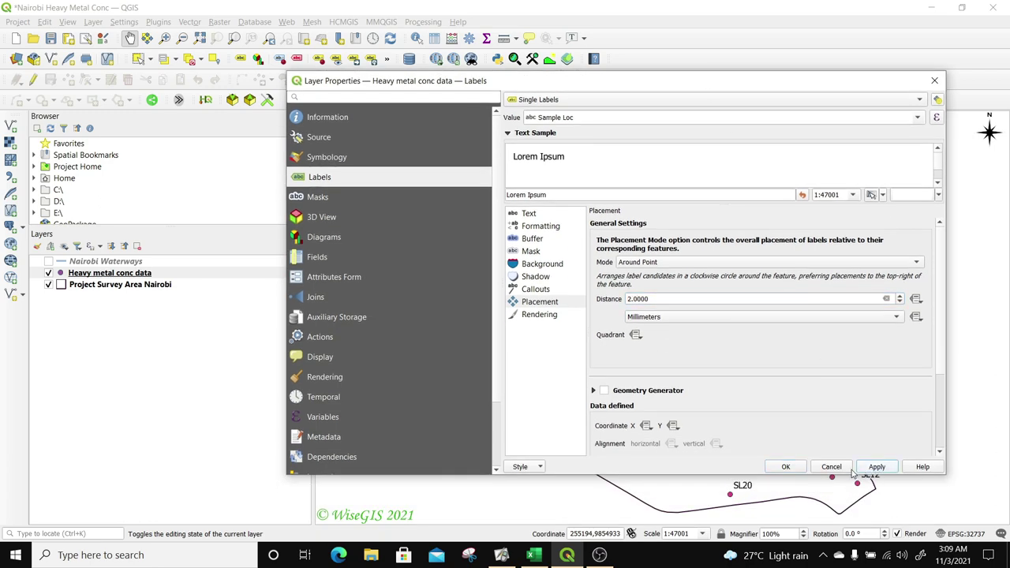
left_click(787, 466)
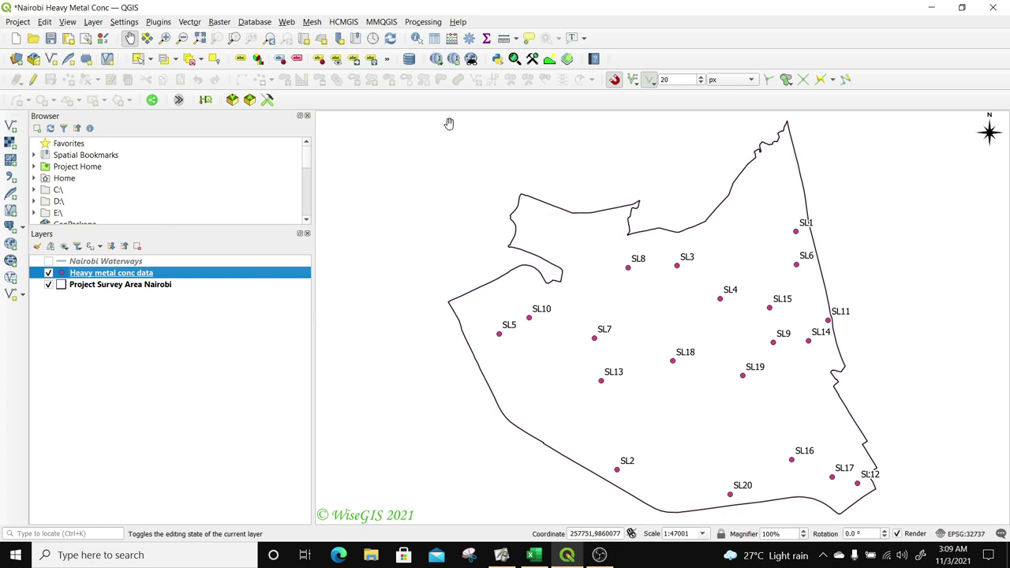
Add the Google Satellite Hybrid basemap from HCMGIS and move it below the Project Survey Area Nairobi layer
left_click(344, 22)
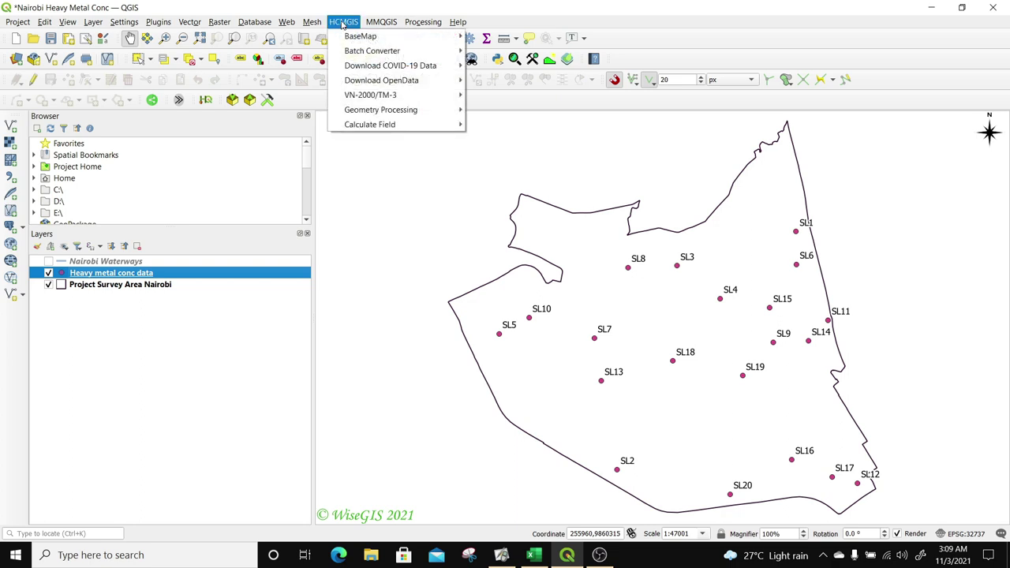
mouse_move(349, 39)
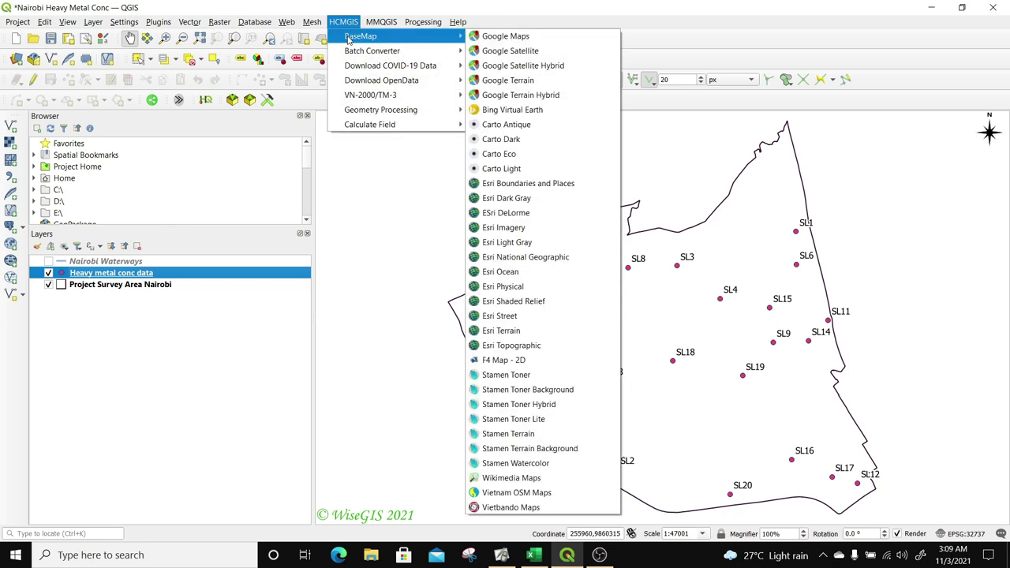
left_click(527, 69)
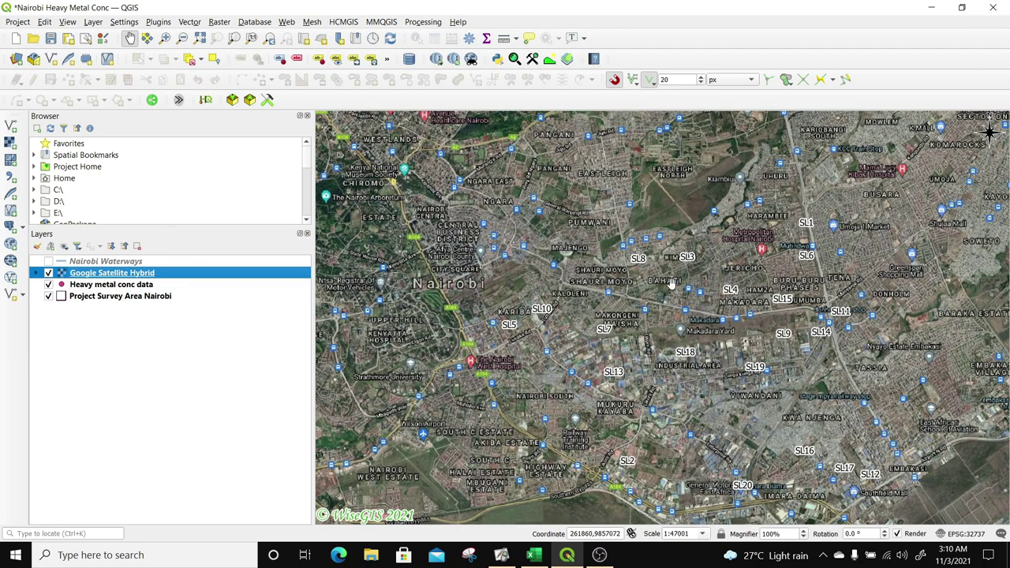
left_click_drag(97, 274, 102, 325)
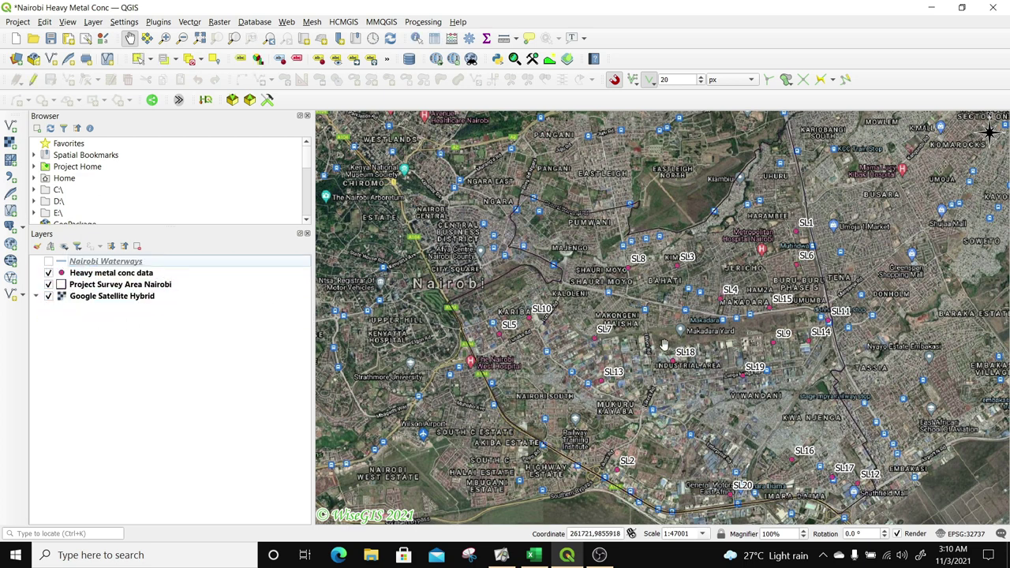
Examine where the labelled sample points fall on the satellite imagery across Nairobi's industrial area and surrounding estates
scroll(650, 338, "up", 1)
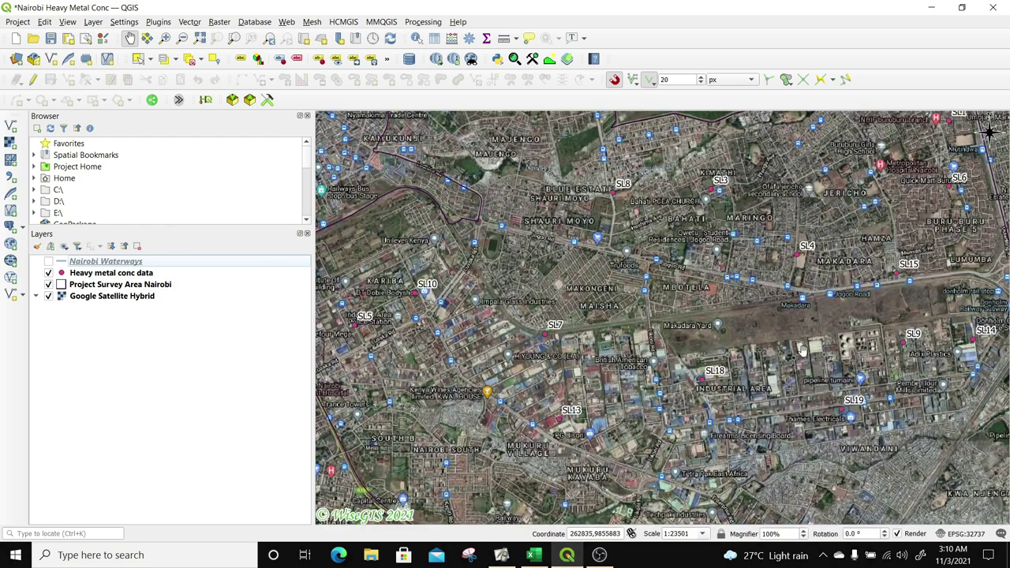
left_click_drag(860, 340, 769, 315)
scroll(769, 316, "down", 1)
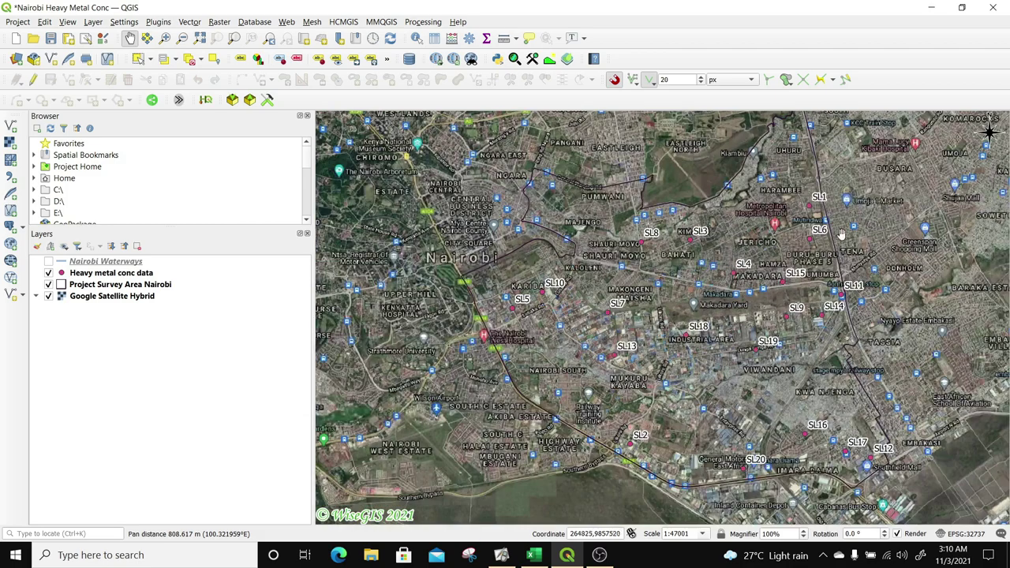
scroll(725, 316, "up", 1)
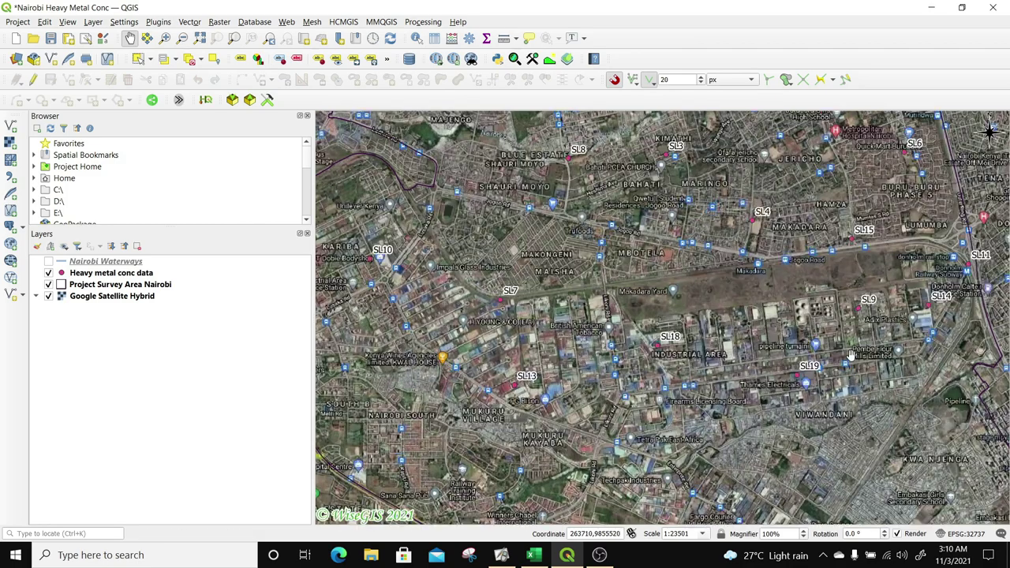
scroll(645, 363, "up", 1)
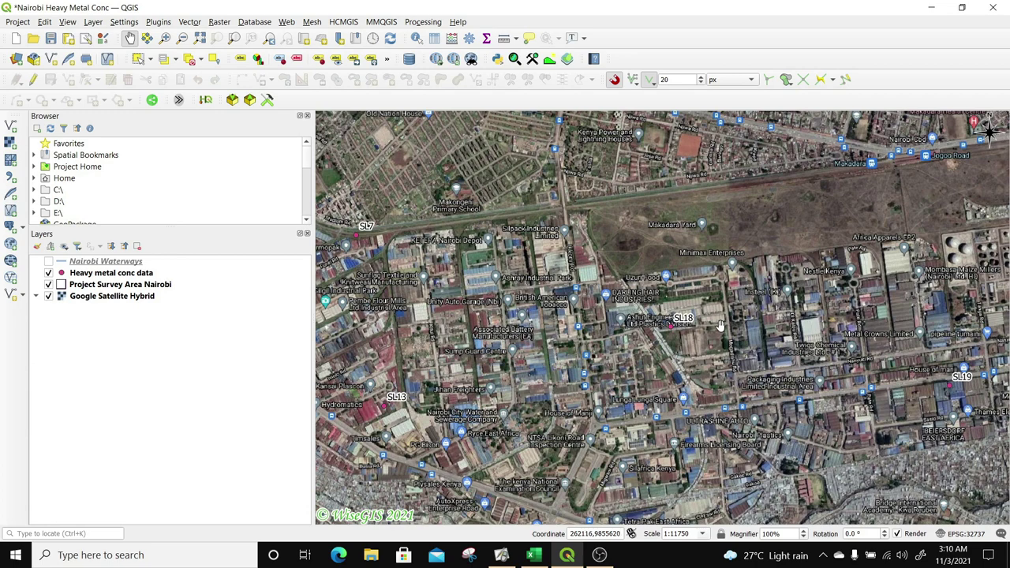
scroll(685, 337, "down", 2)
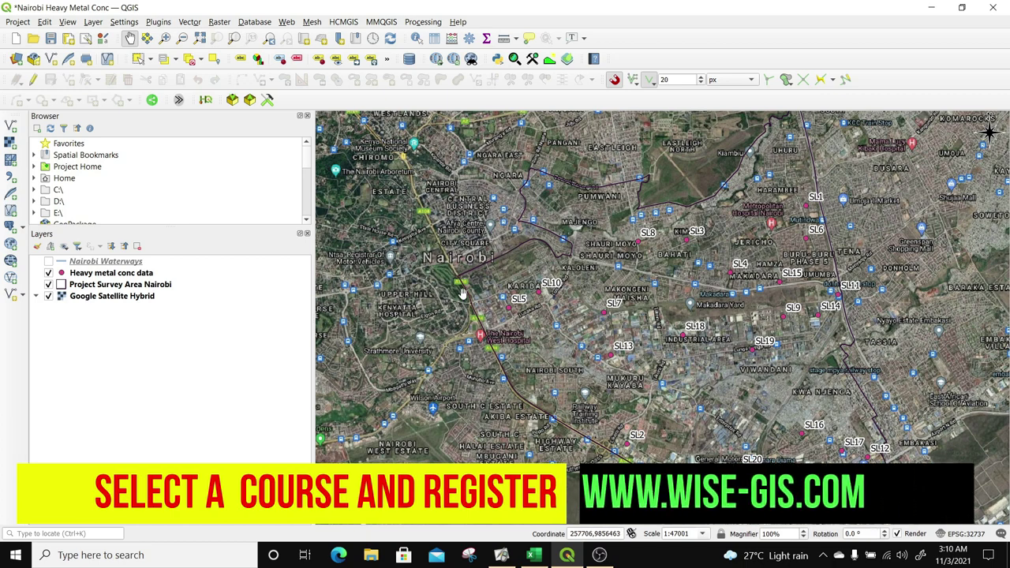
left_click_drag(745, 175, 740, 190)
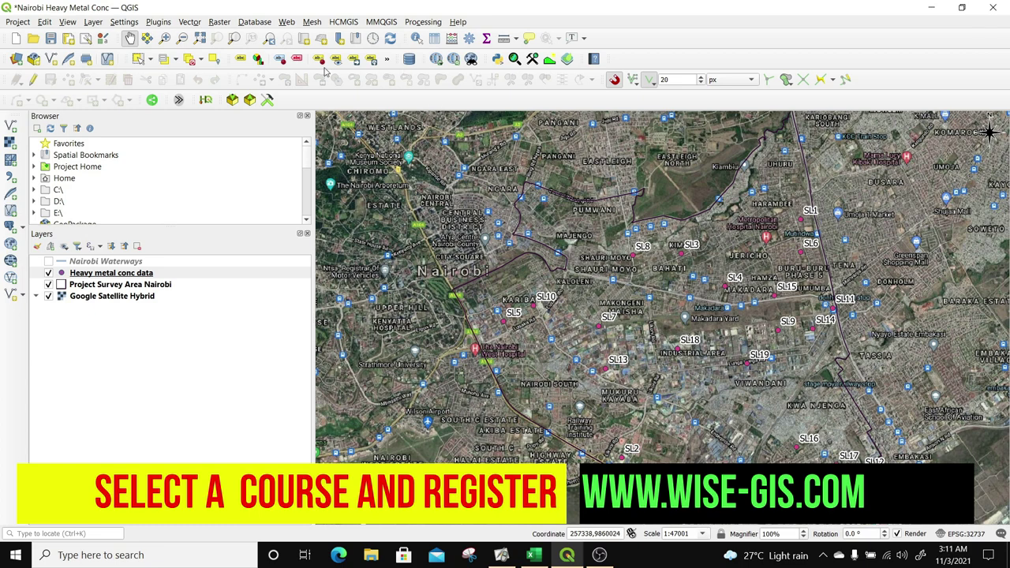
Find the interpolation algorithms in the Processing Toolbox and open the IDW interpolation tool
left_click(416, 24)
left_click(433, 36)
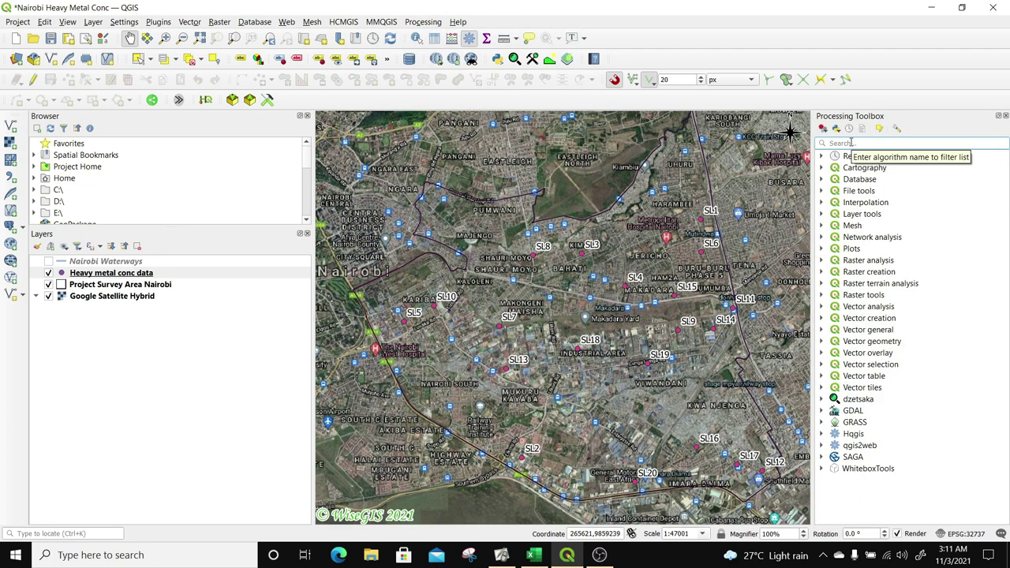
left_click(851, 143)
type("inter")
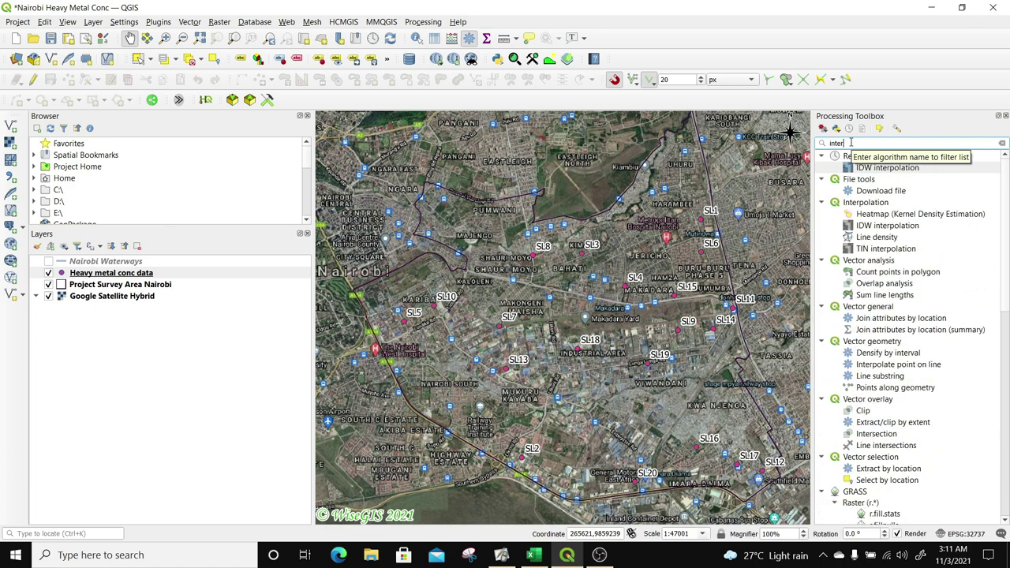
type("polation")
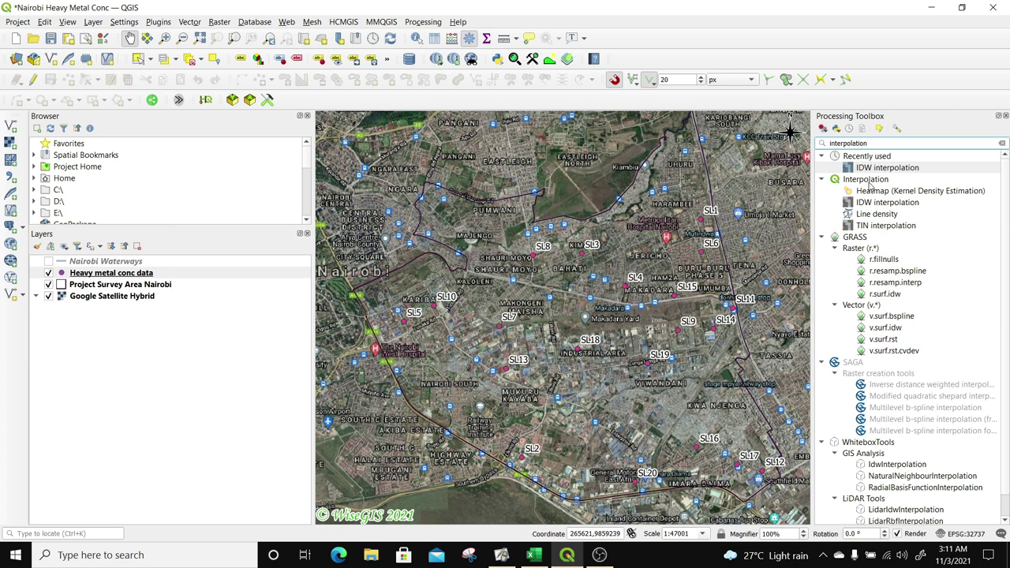
left_click(871, 205)
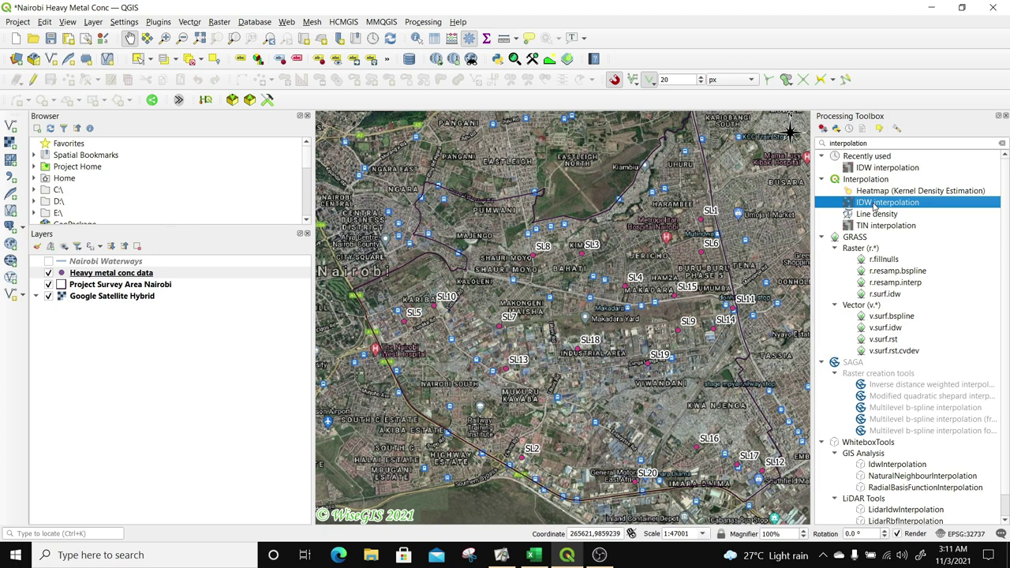
double_click(874, 204)
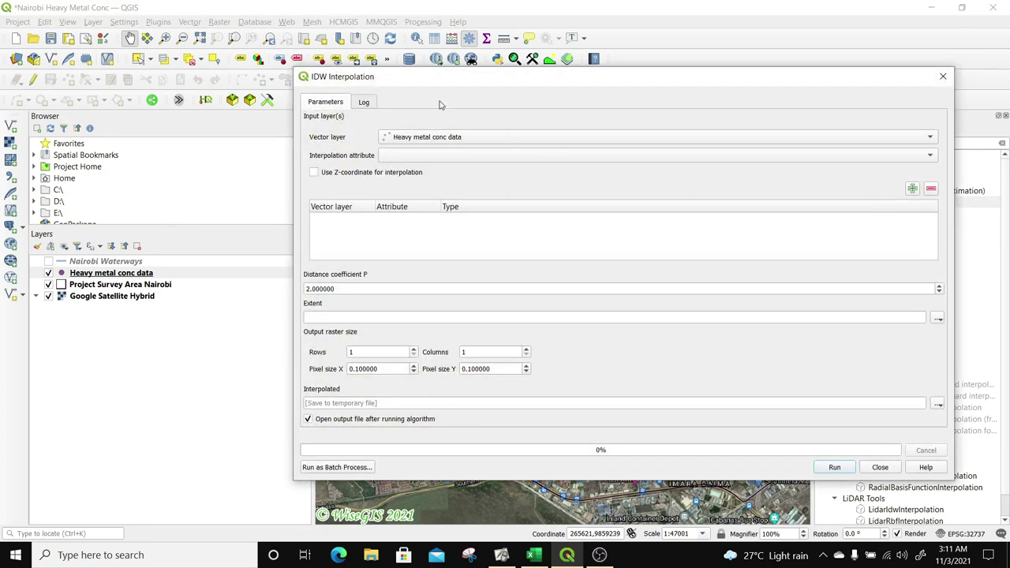
left_click_drag(442, 81, 484, 88)
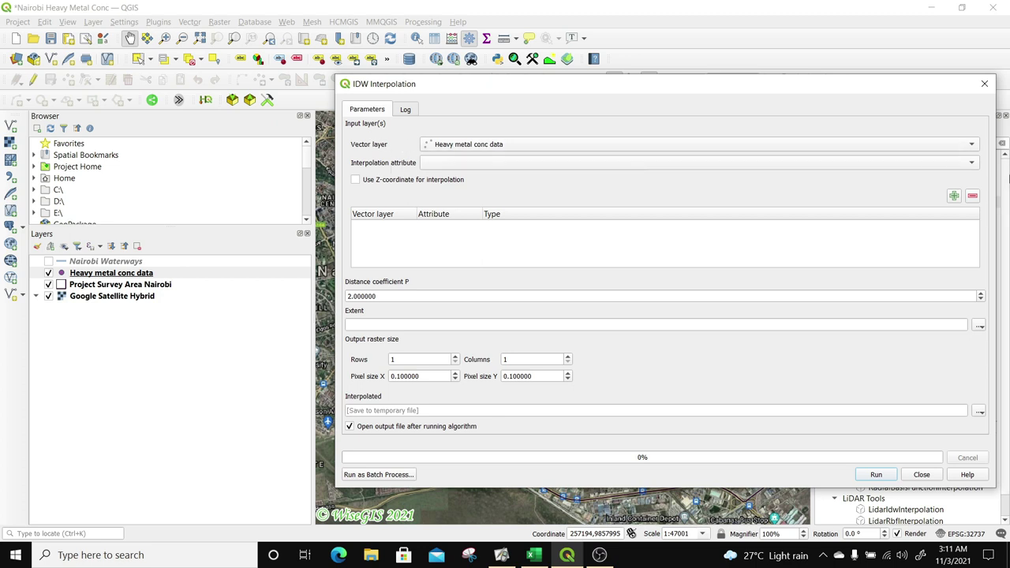
Add the Mercury_C attribute of the Heavy metal conc data layer as an interpolation input of type Points
left_click(969, 164)
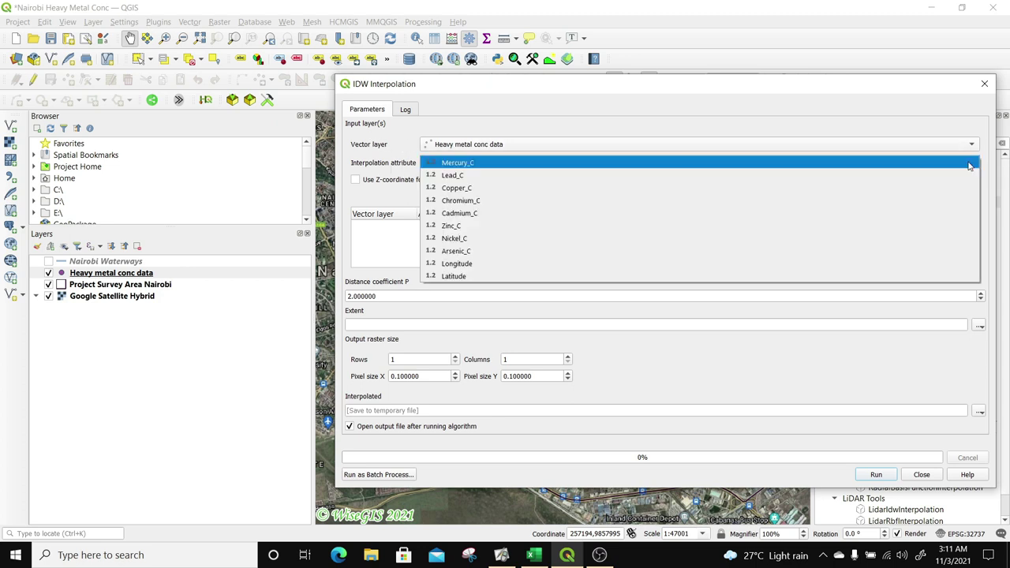
left_click(462, 165)
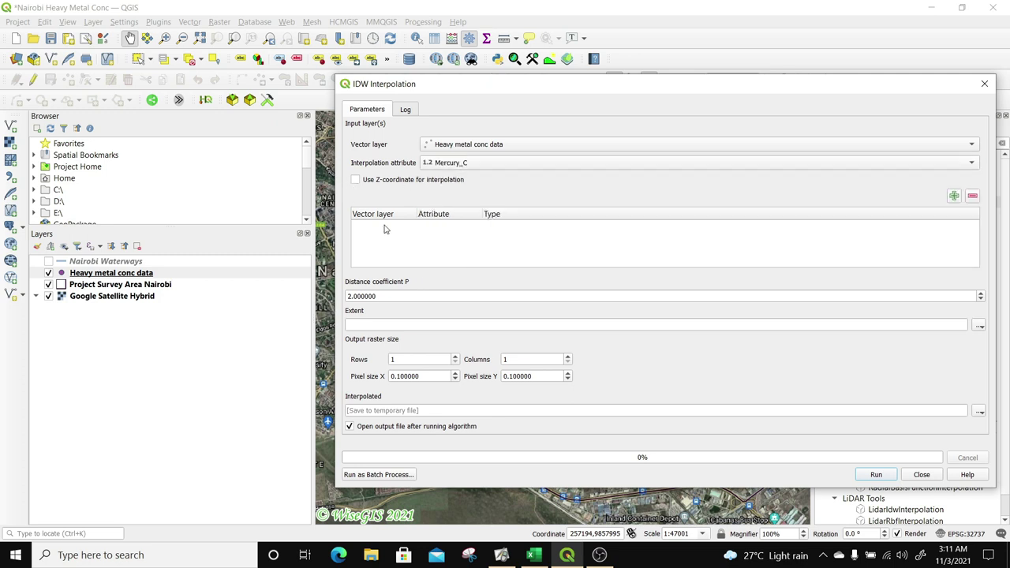
left_click(954, 196)
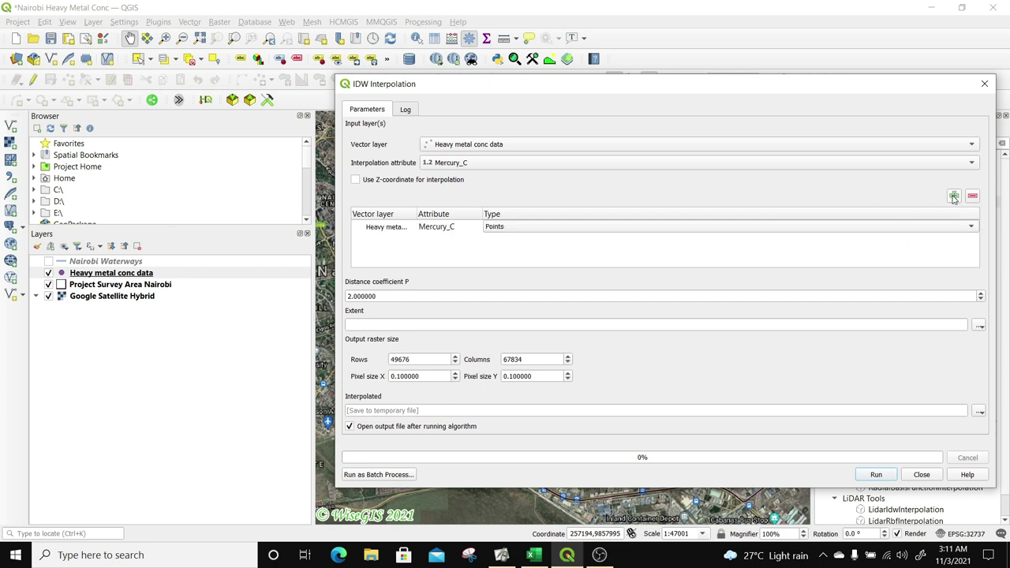
left_click(516, 231)
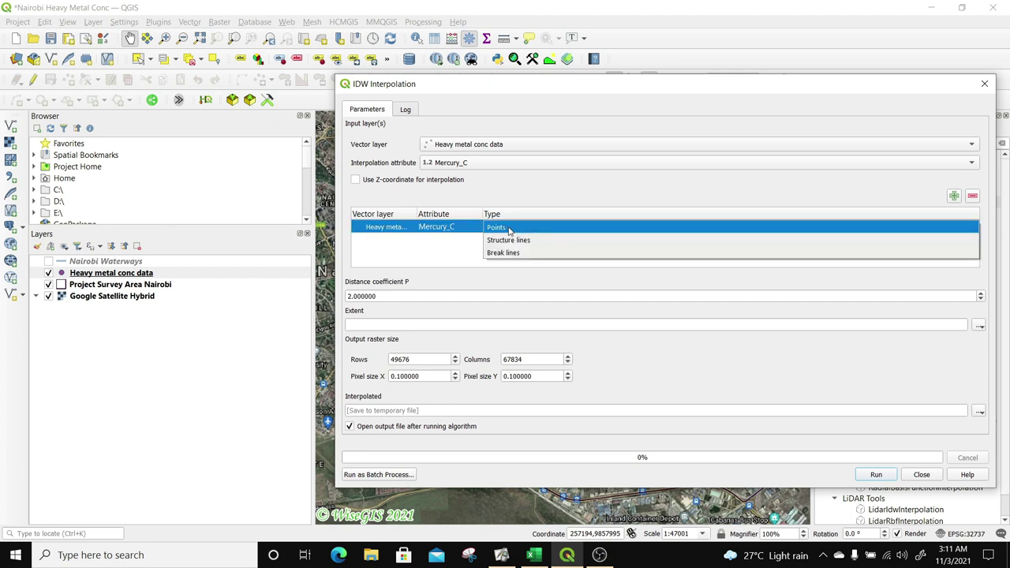
left_click(509, 227)
left_click(524, 230)
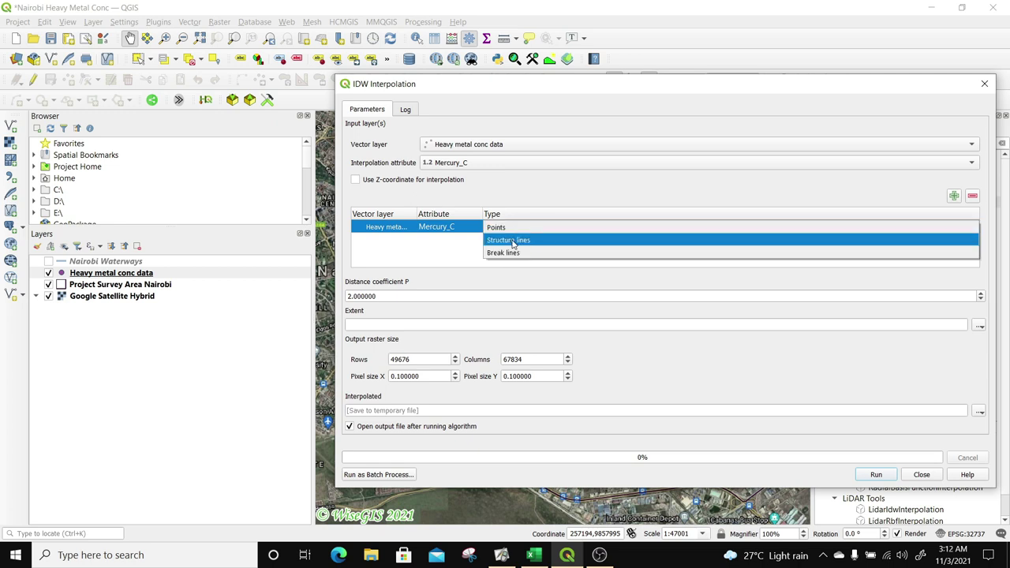
left_click(510, 229)
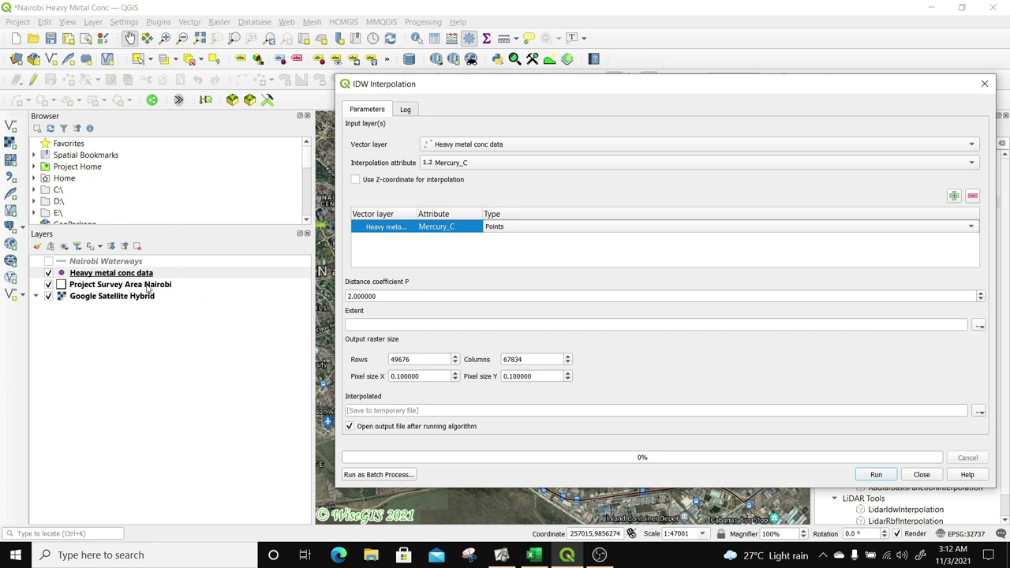
Calculate the interpolation extent from the Project Survey Area Nairobi layer and set the output pixel size to 1
left_click(979, 326)
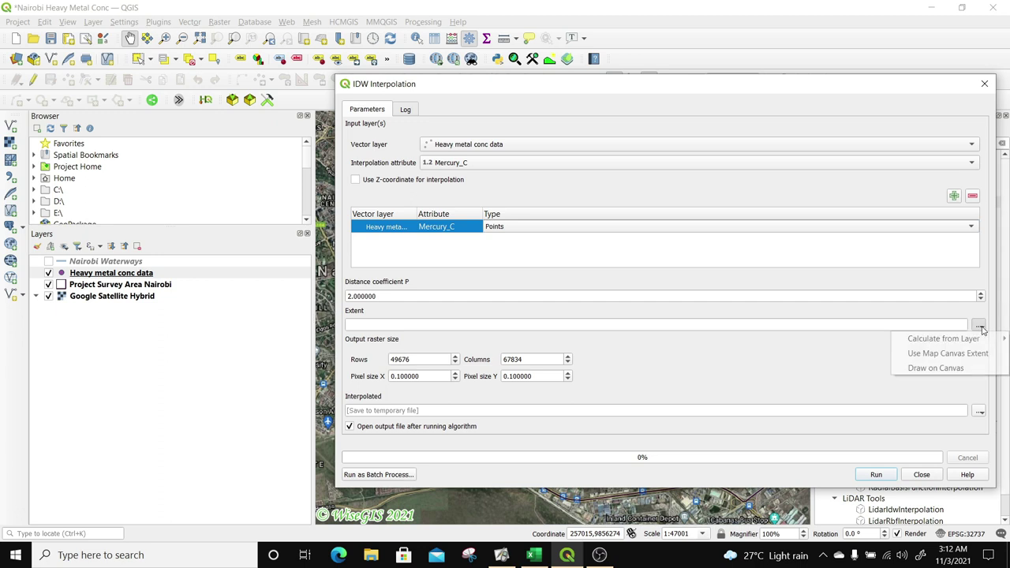
mouse_move(933, 340)
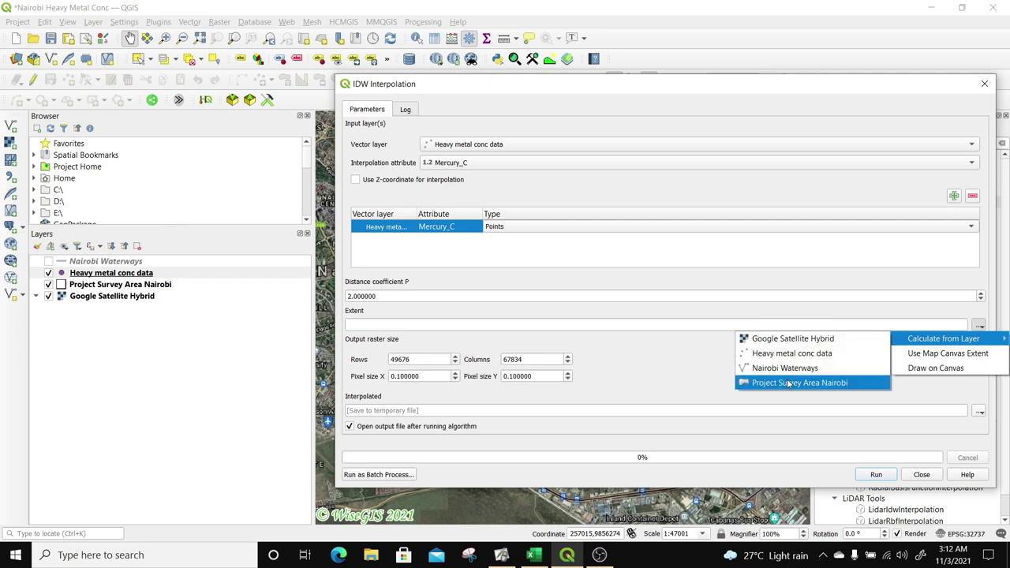
left_click(825, 387)
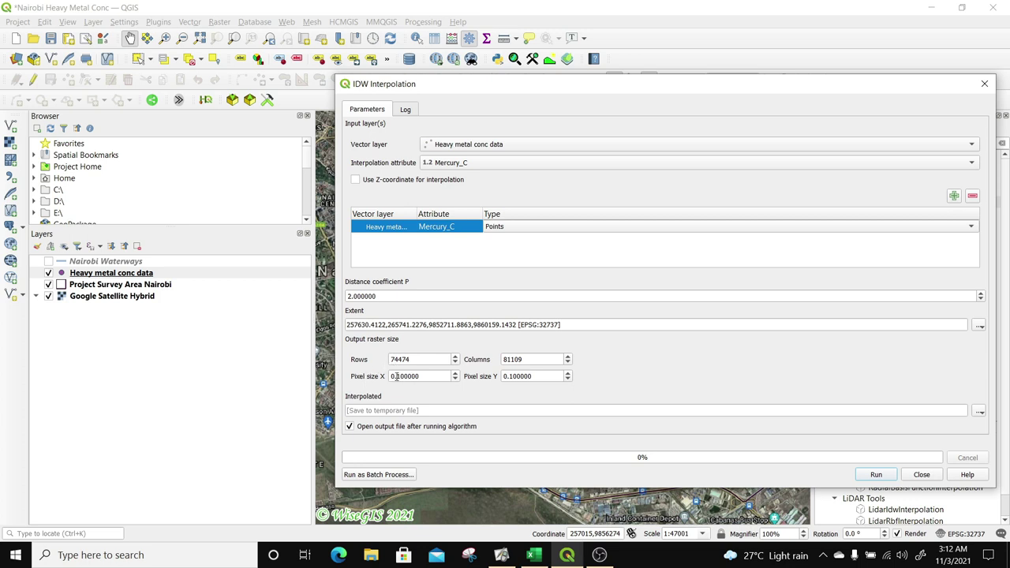
left_click_drag(422, 376, 377, 375)
type("1")
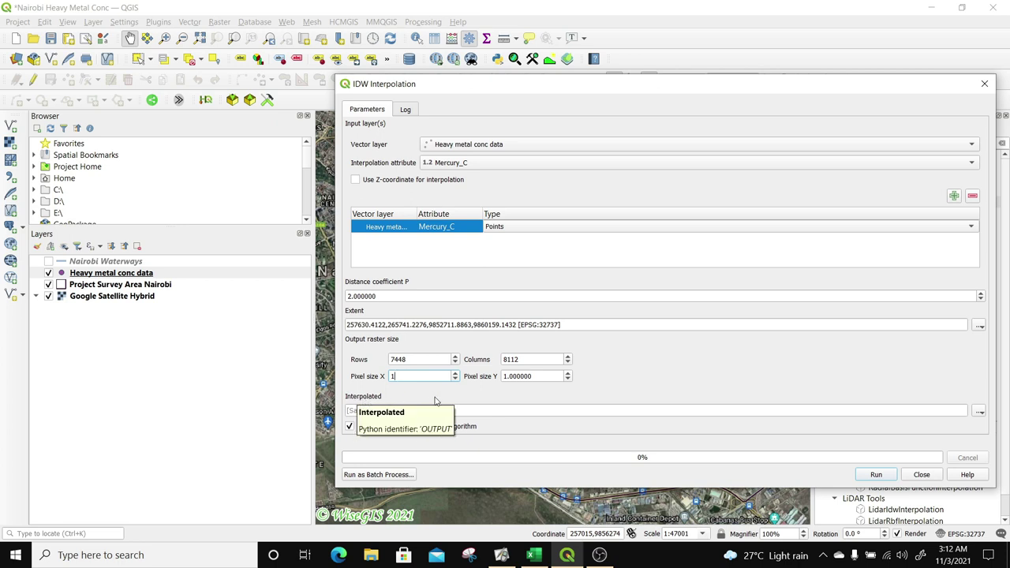
Choose to save the interpolated output to a file and create a folder named raster inside Distribution mapping exercise
left_click(978, 412)
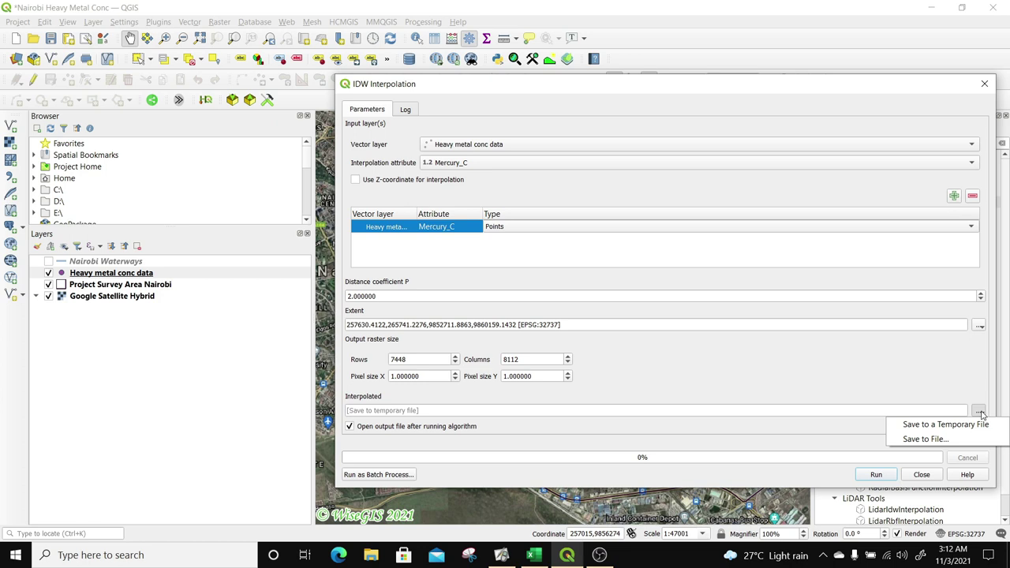
left_click(923, 439)
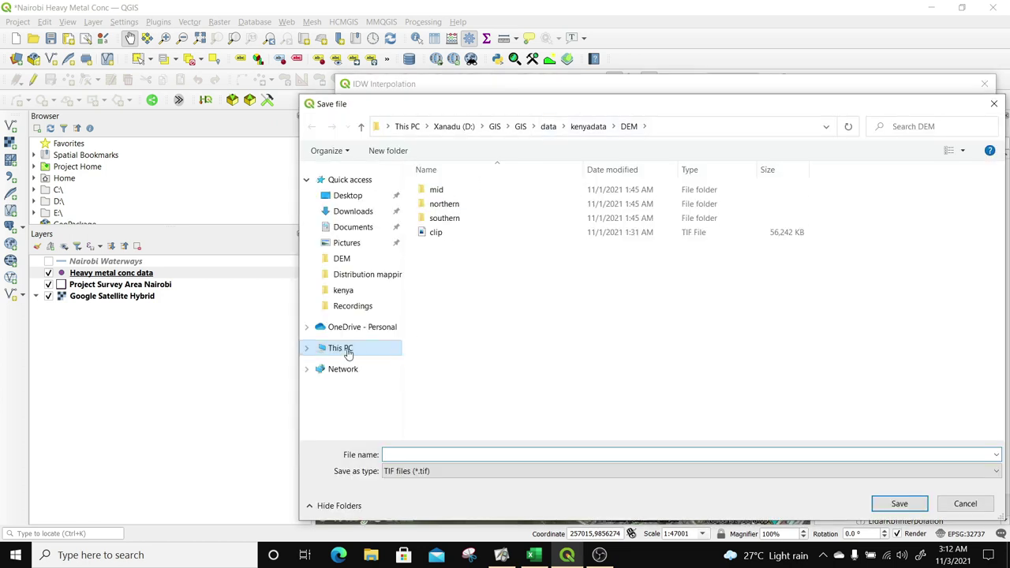
left_click(367, 275)
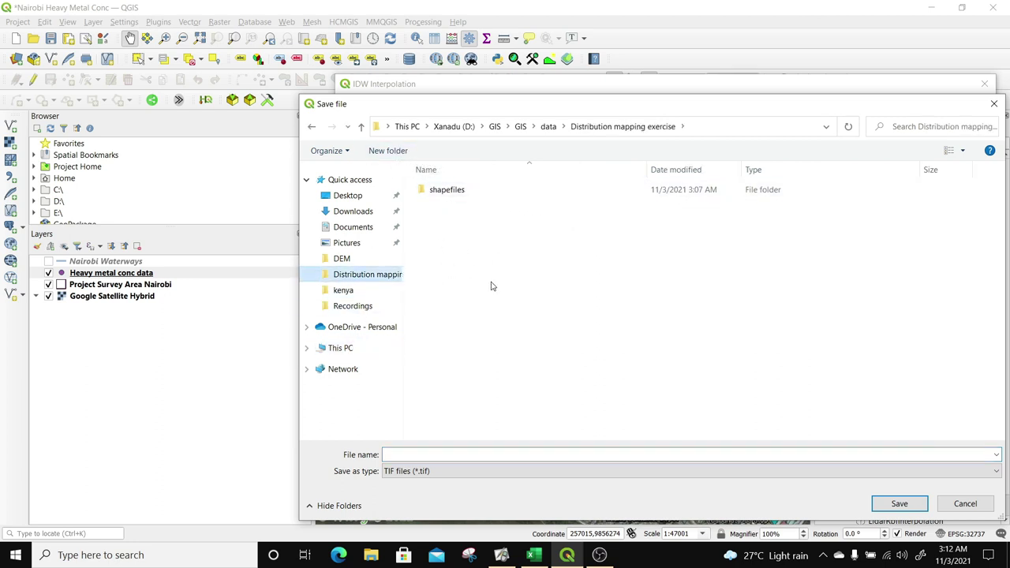
left_click(387, 151)
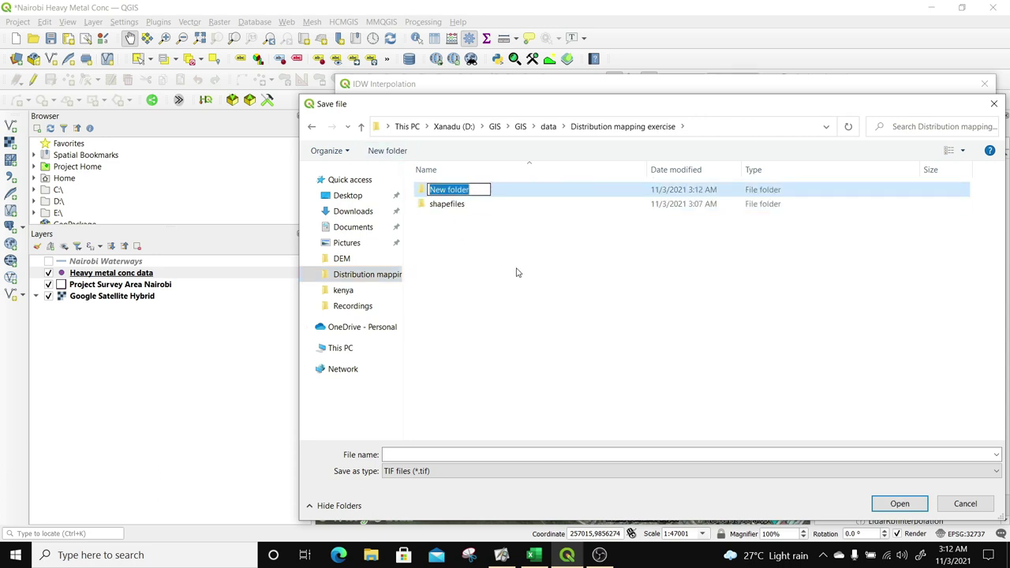
type("raster")
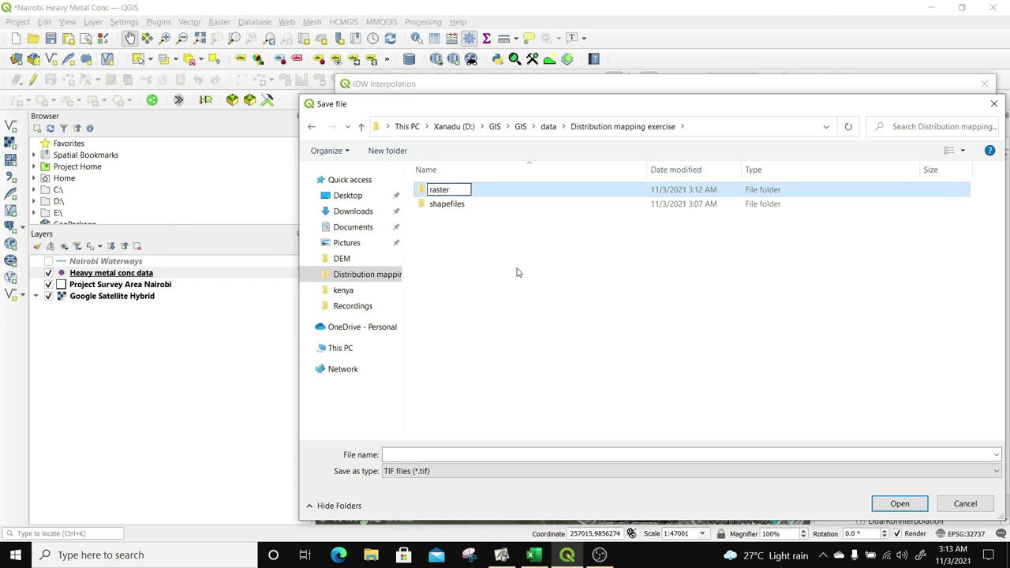
left_click(517, 272)
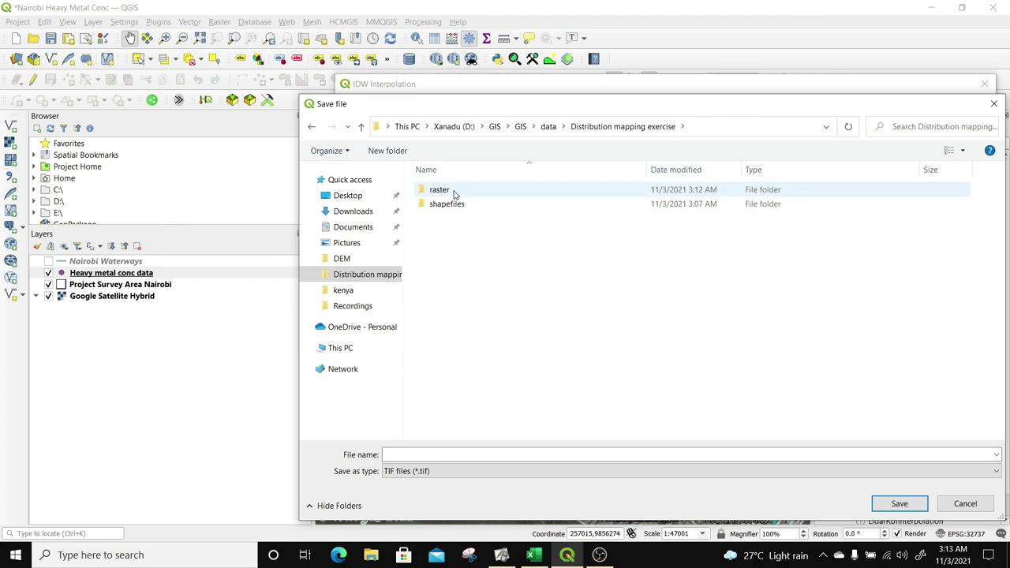
Save the interpolated output as the TIF file Mercury_C in the raster folder and run the IDW interpolation
double_click(453, 191)
left_click(387, 454)
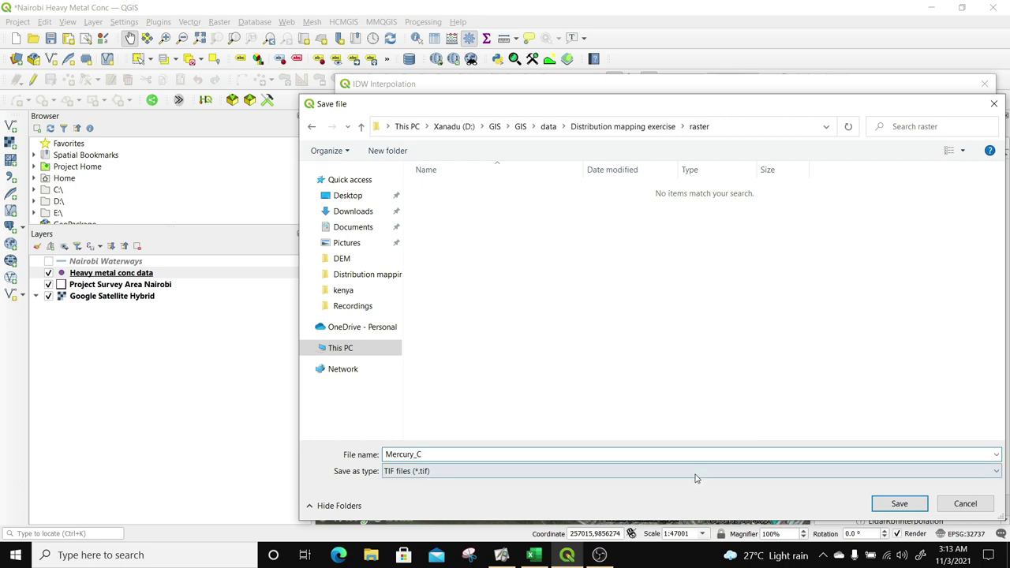
left_click(893, 505)
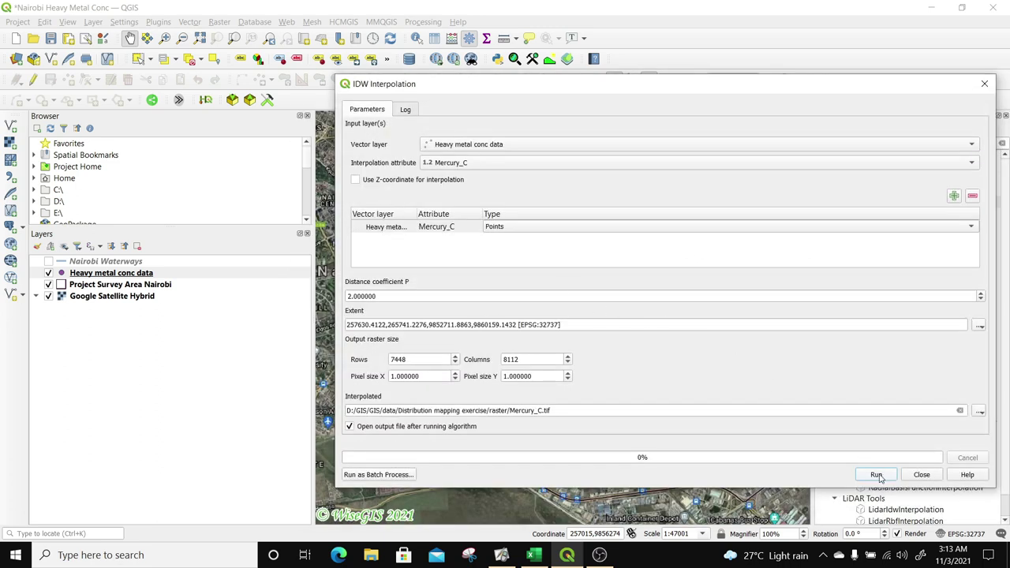
left_click(876, 475)
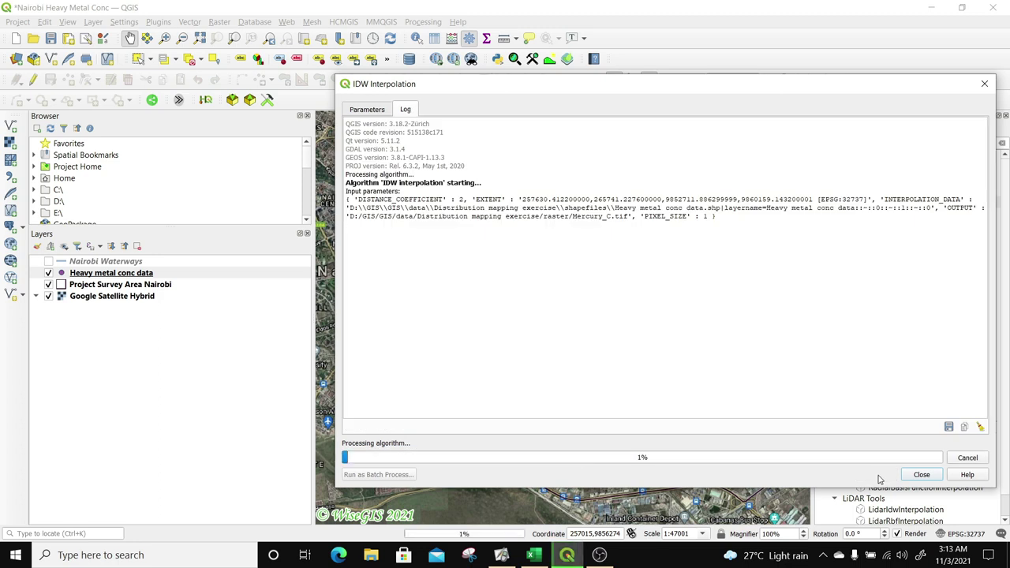
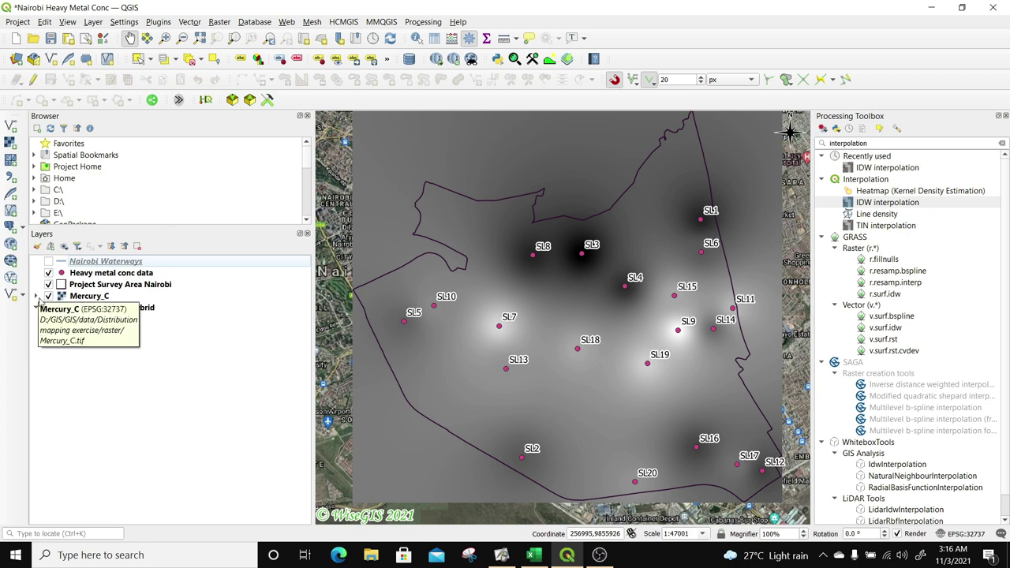
Expand the Mercury_C layer's legend and change the layer's symbology render type to Singleband pseudocolor
left_click(36, 295)
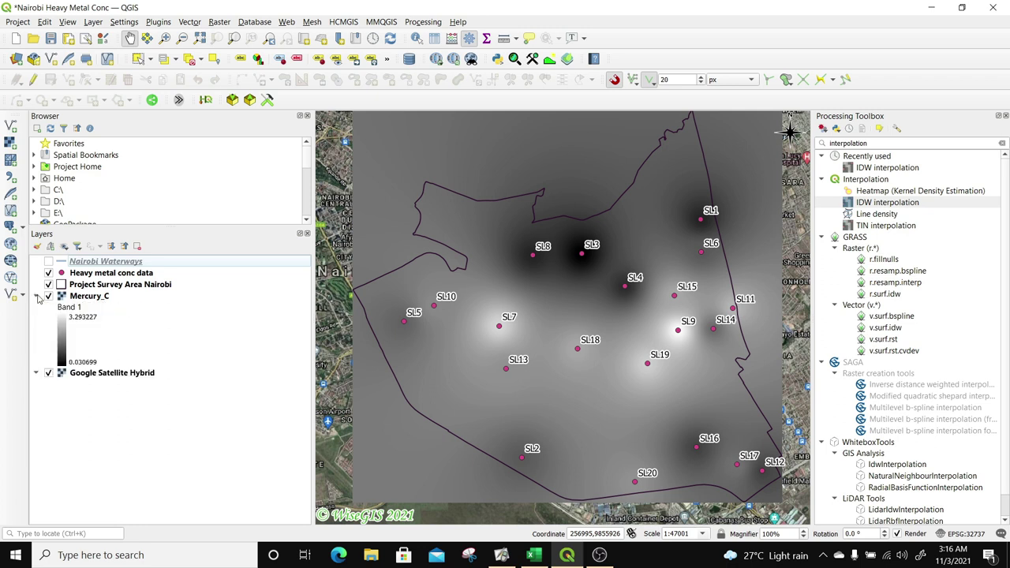
left_click(84, 297)
right_click(84, 298)
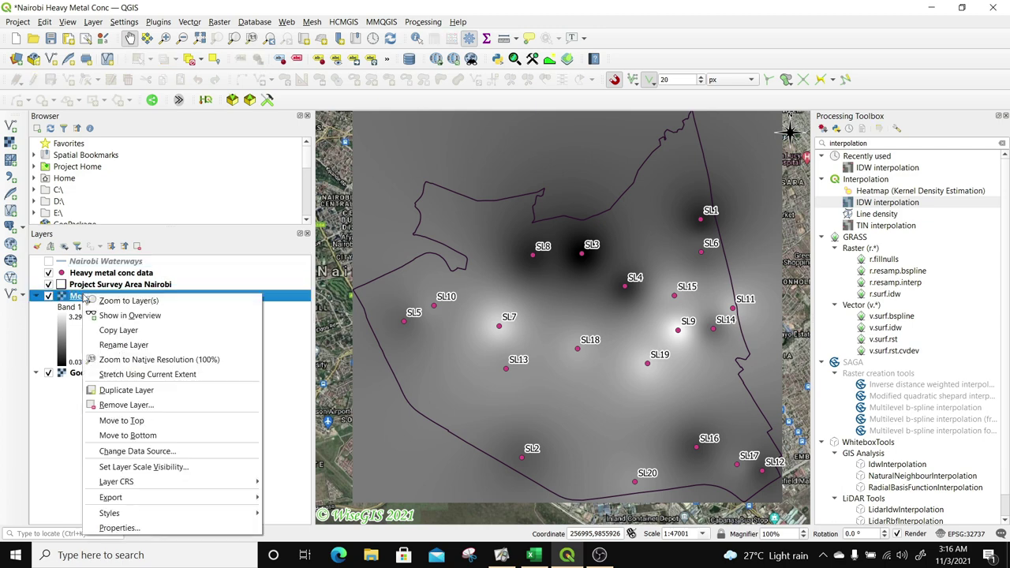
left_click(117, 527)
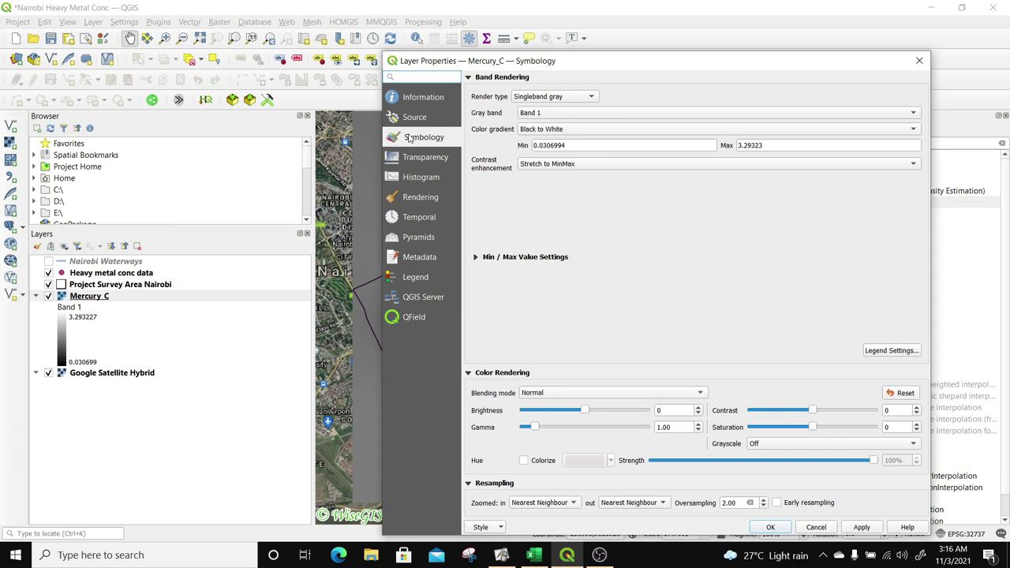
left_click(592, 96)
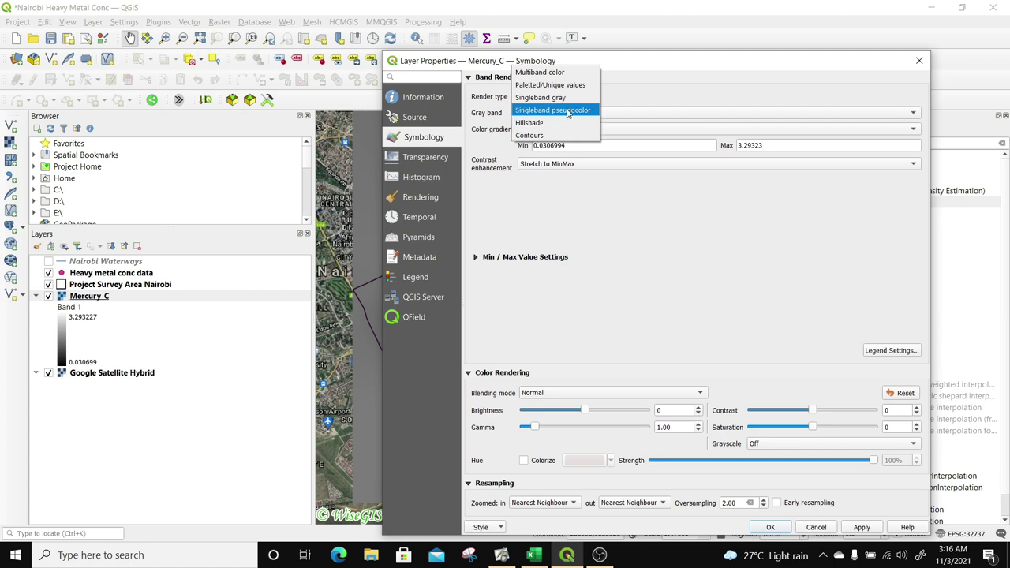
left_click(567, 112)
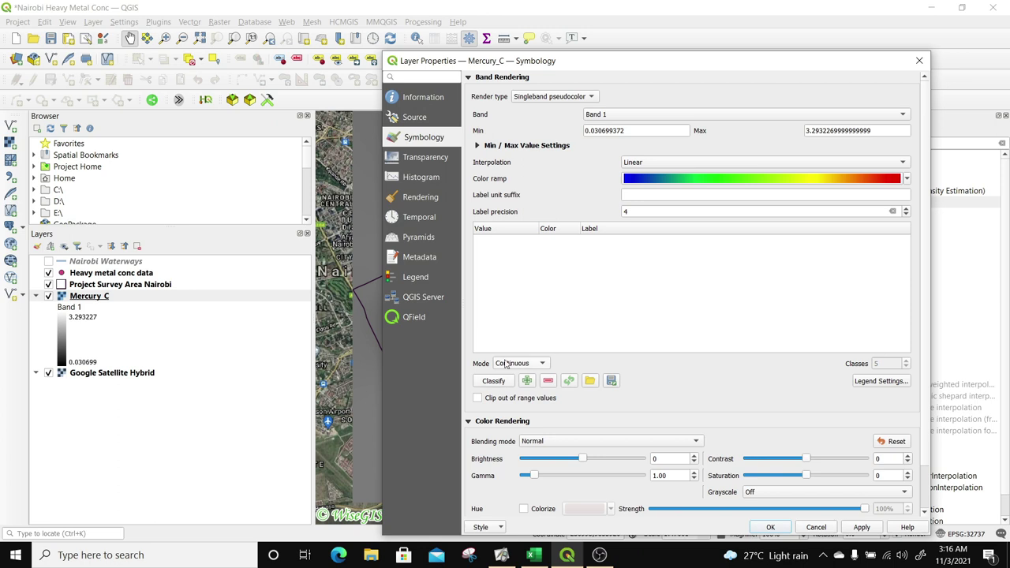
Apply the concentration color ramp to the Mercury_C raster symbology and set the label precision to 2
left_click(907, 179)
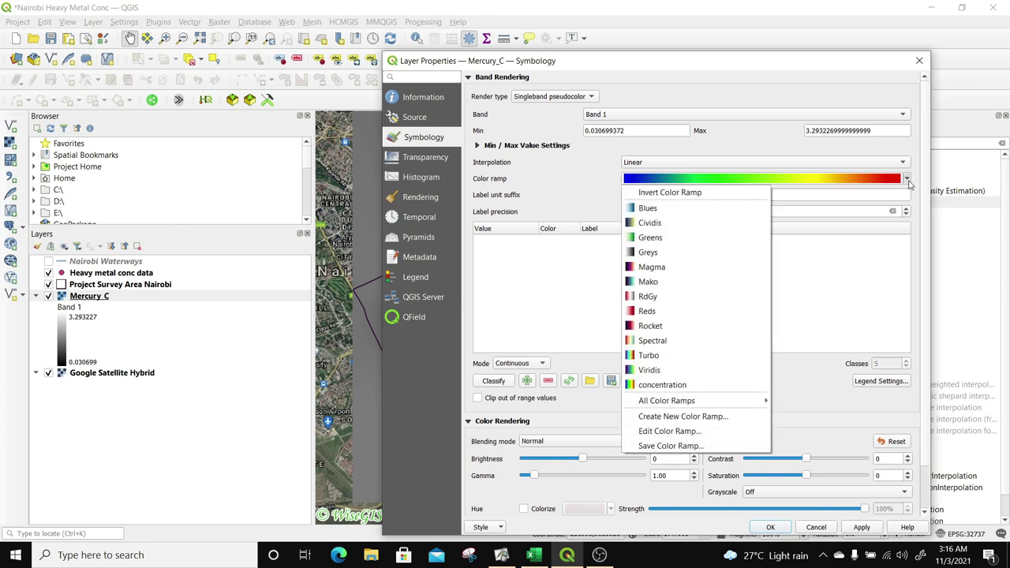
left_click(661, 385)
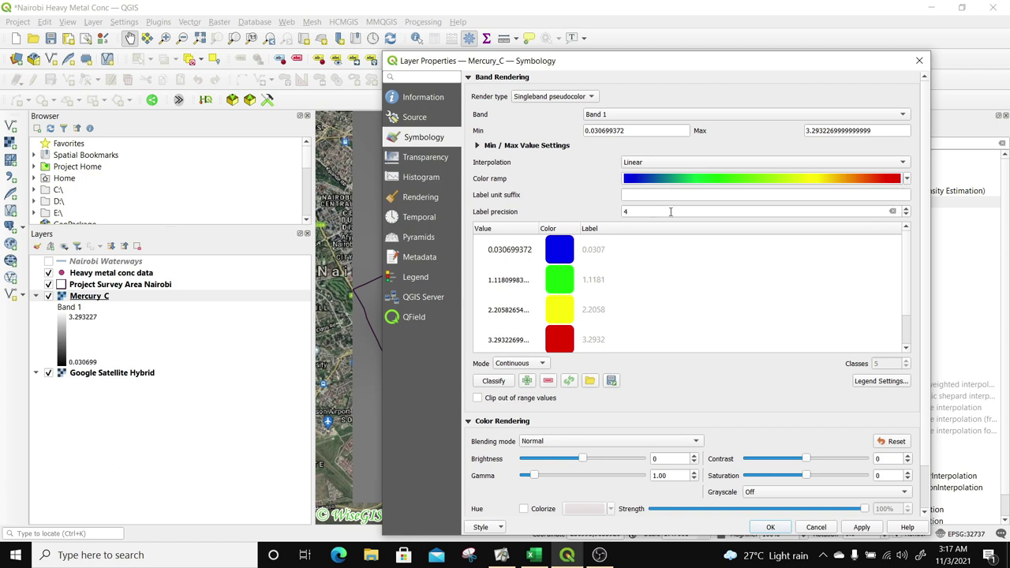
left_click(906, 216)
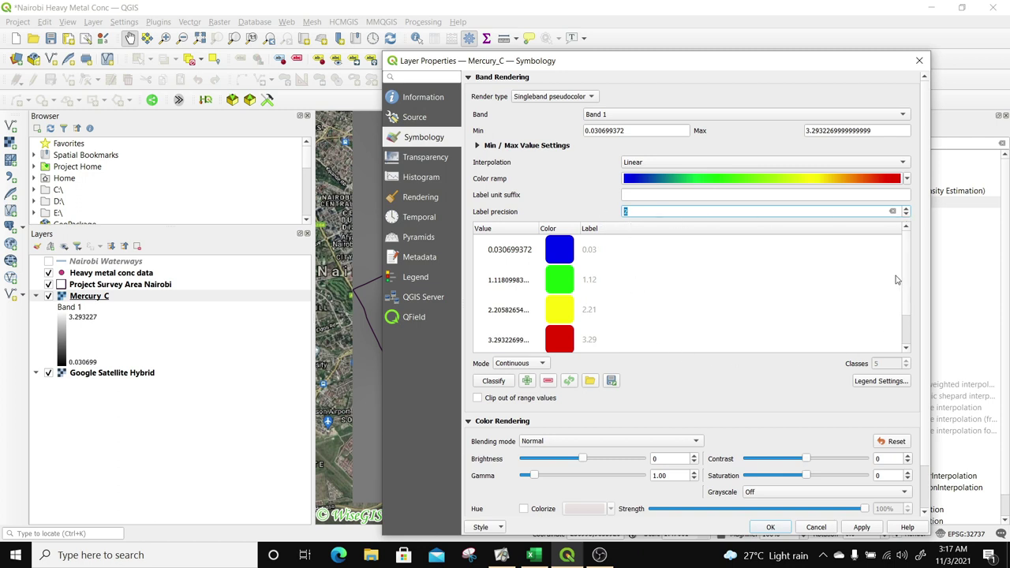
scroll(905, 251, "down", 1)
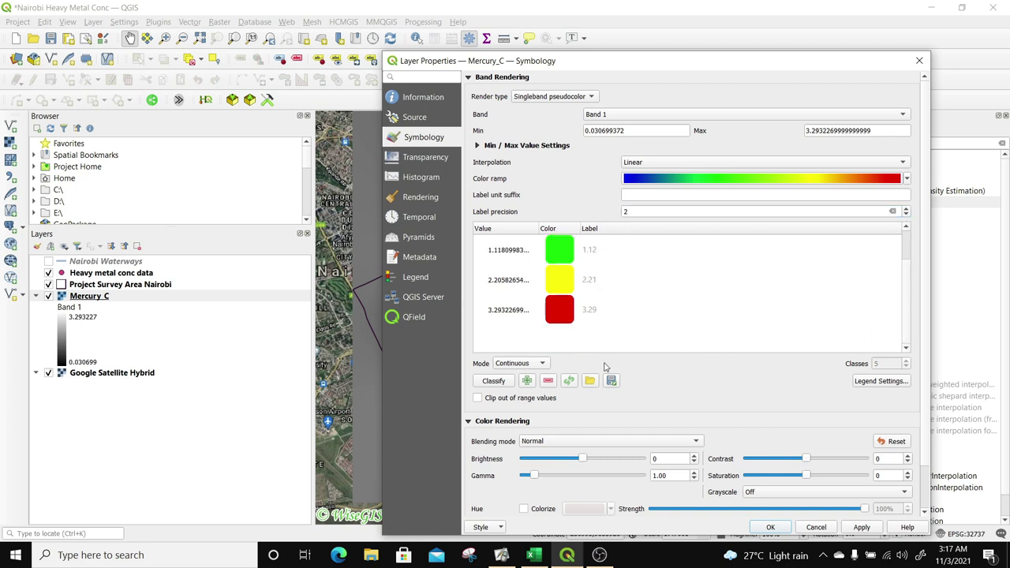
Apply the Mercury_C symbology with Linear interpolation and Continuous mode, and show the Nairobi Waterways layer
left_click(540, 364)
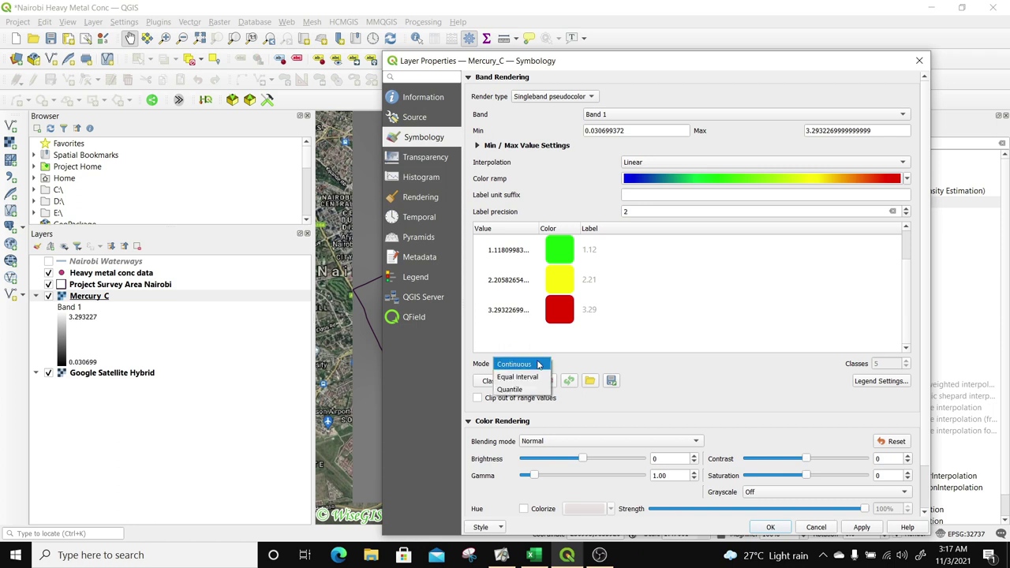
left_click(537, 364)
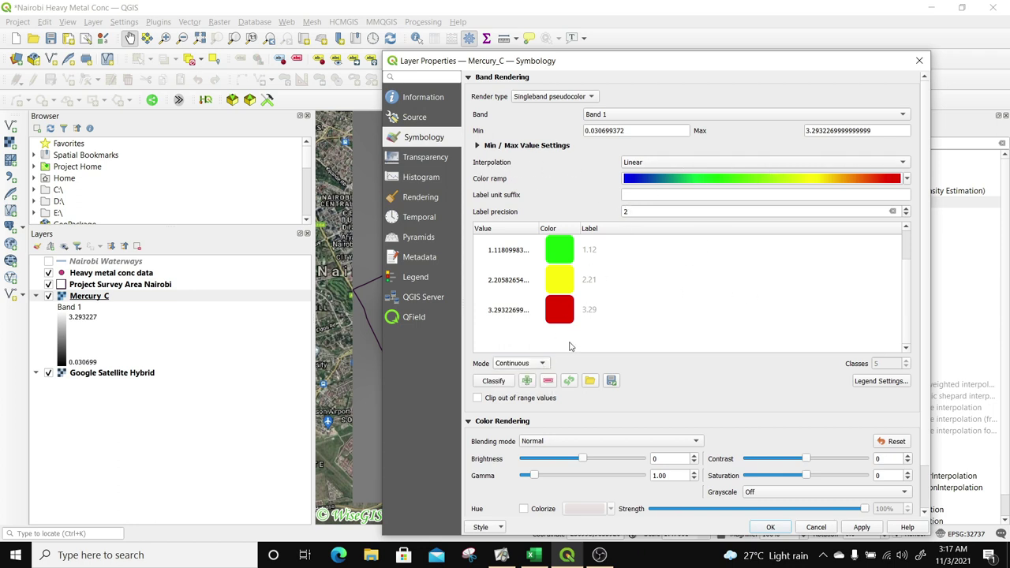
left_click(671, 164)
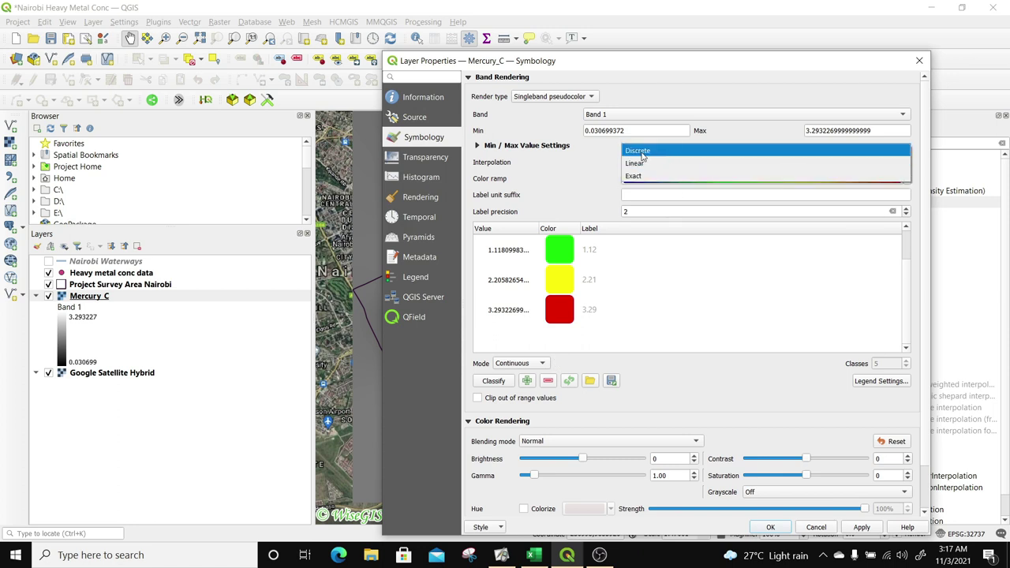
left_click(653, 163)
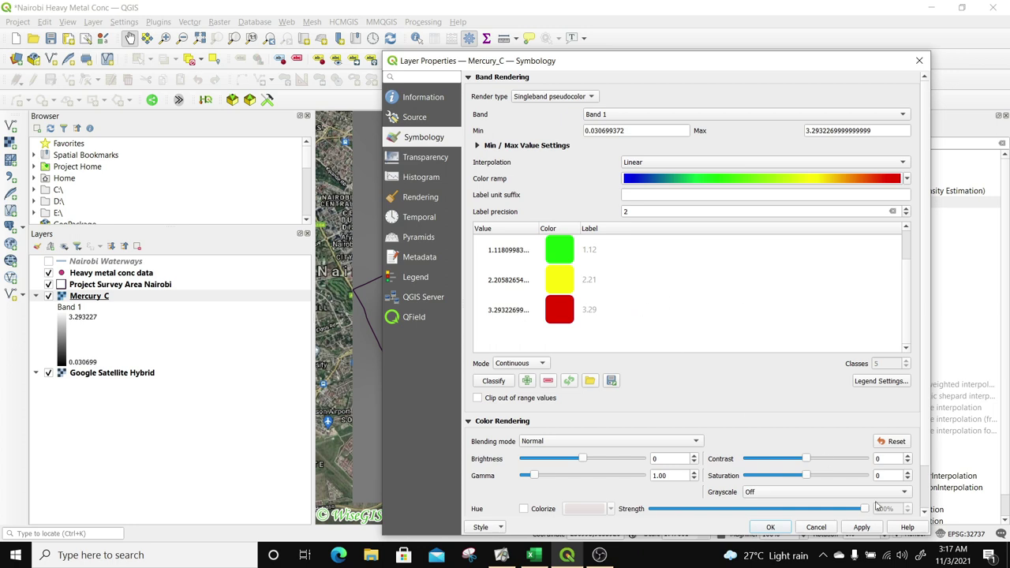
left_click(861, 526)
left_click(773, 527)
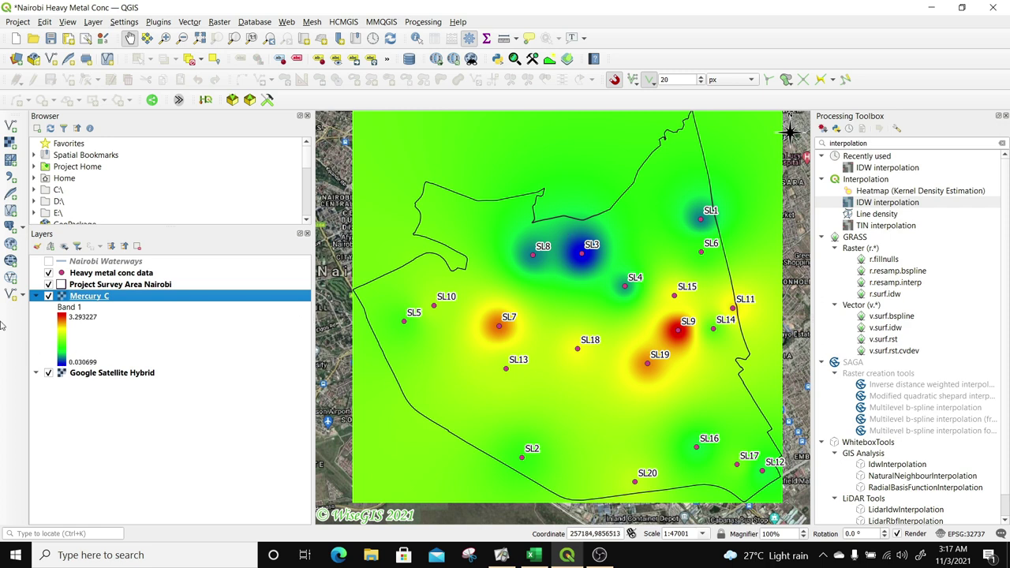
left_click(49, 261)
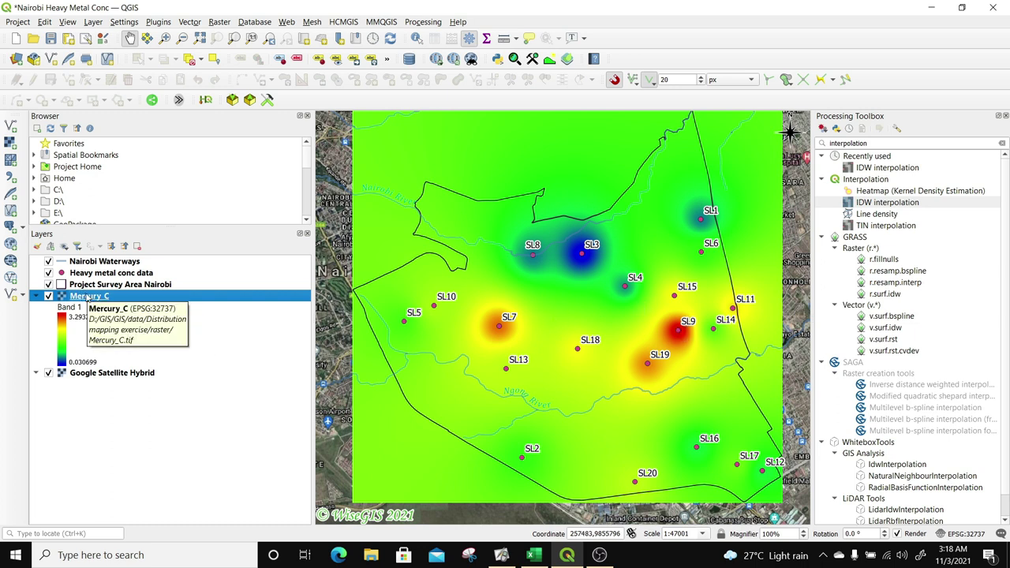
Change Mercury_C's symbology interpolation to Discrete, classify the values again and apply the styling
right_click(86, 298)
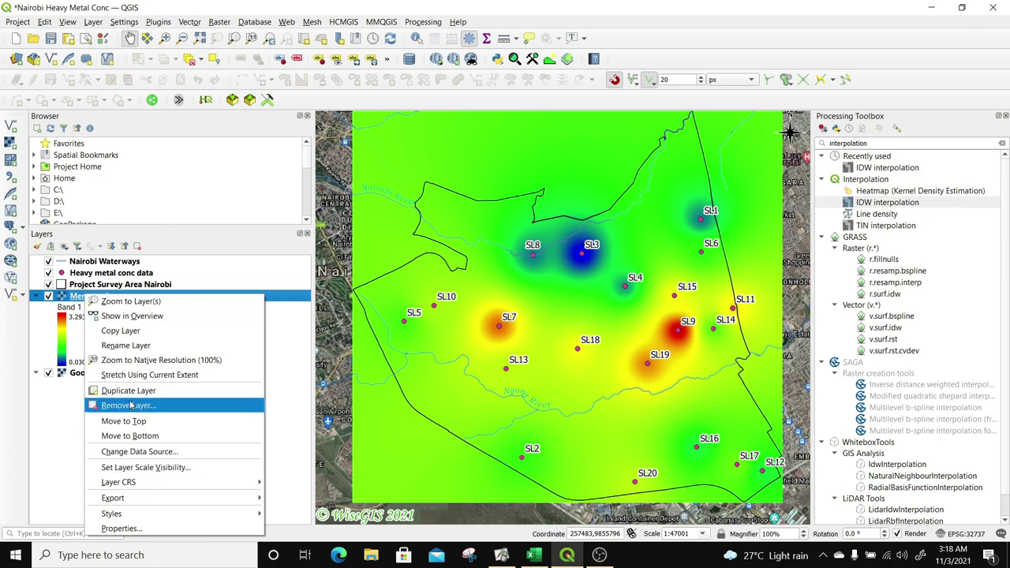
left_click(140, 530)
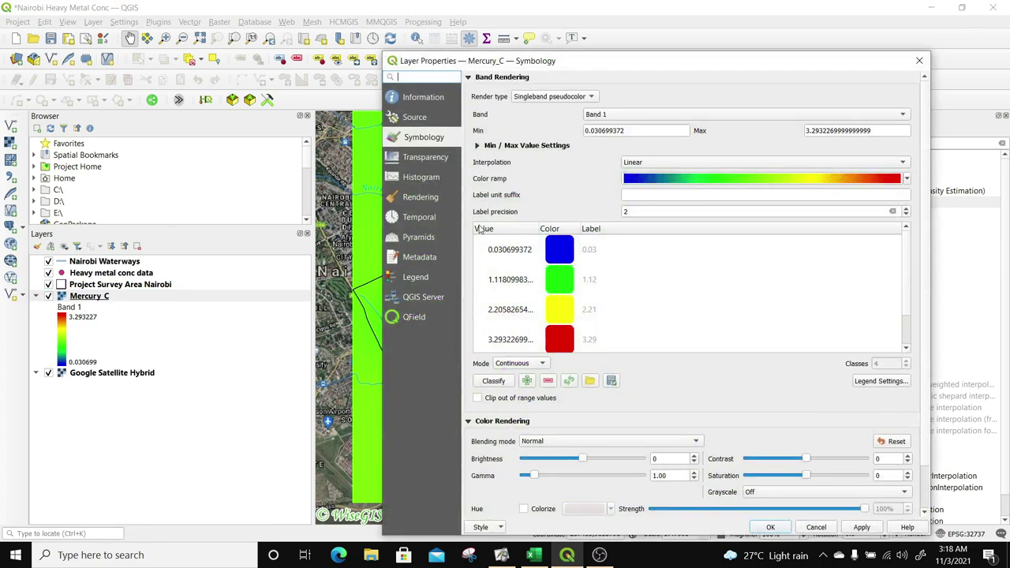
left_click(702, 162)
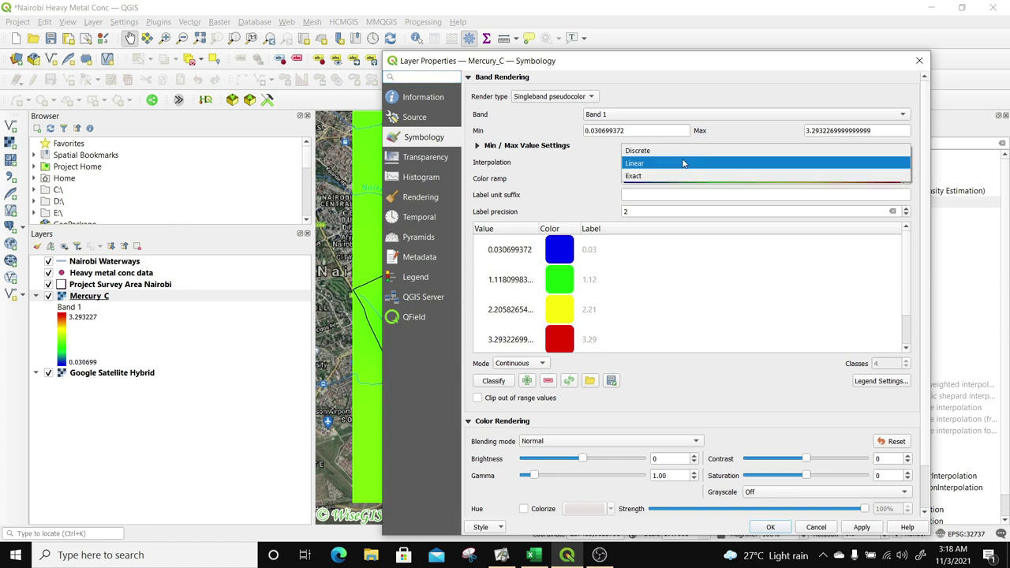
left_click(635, 152)
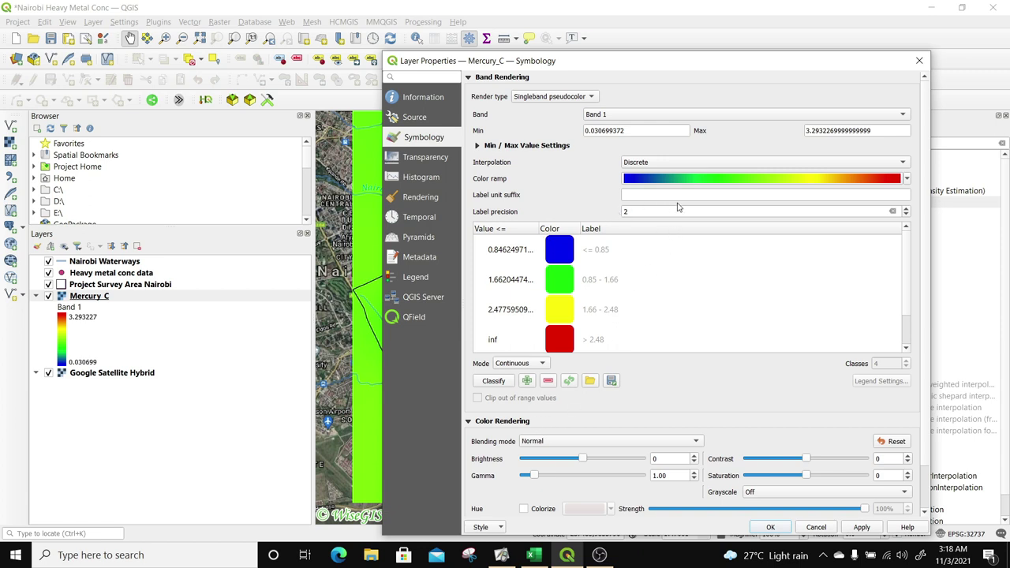
left_click(495, 381)
left_click(861, 527)
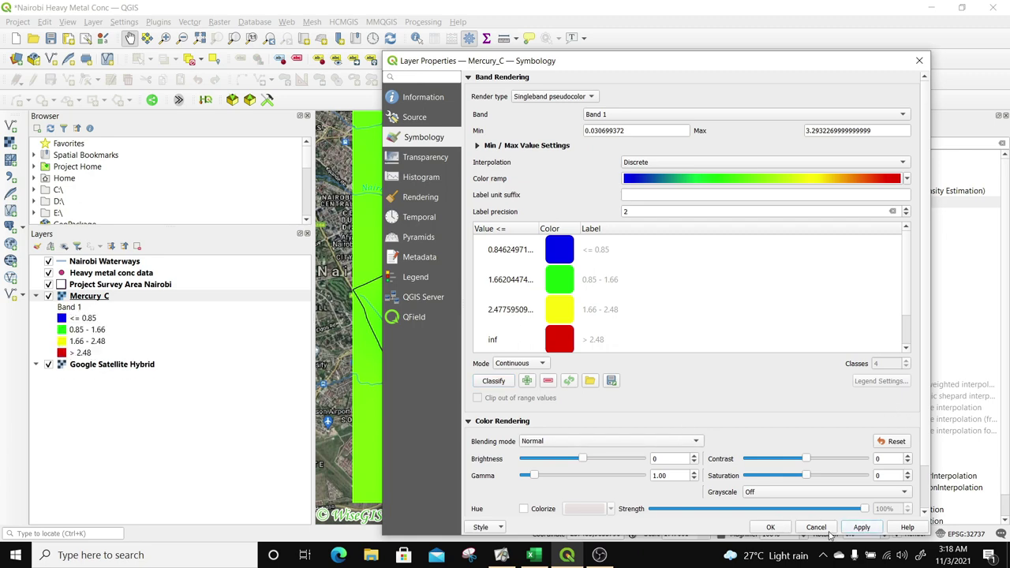
left_click(770, 527)
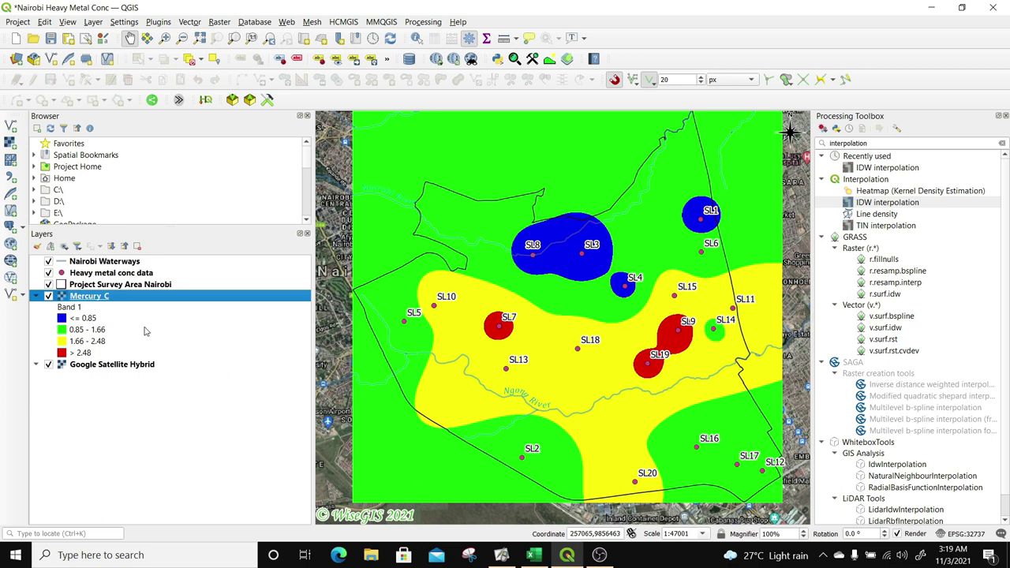
Examine the metal concentrations in the Heavy metal conc data attribute table and close it
left_click(93, 273)
right_click(93, 273)
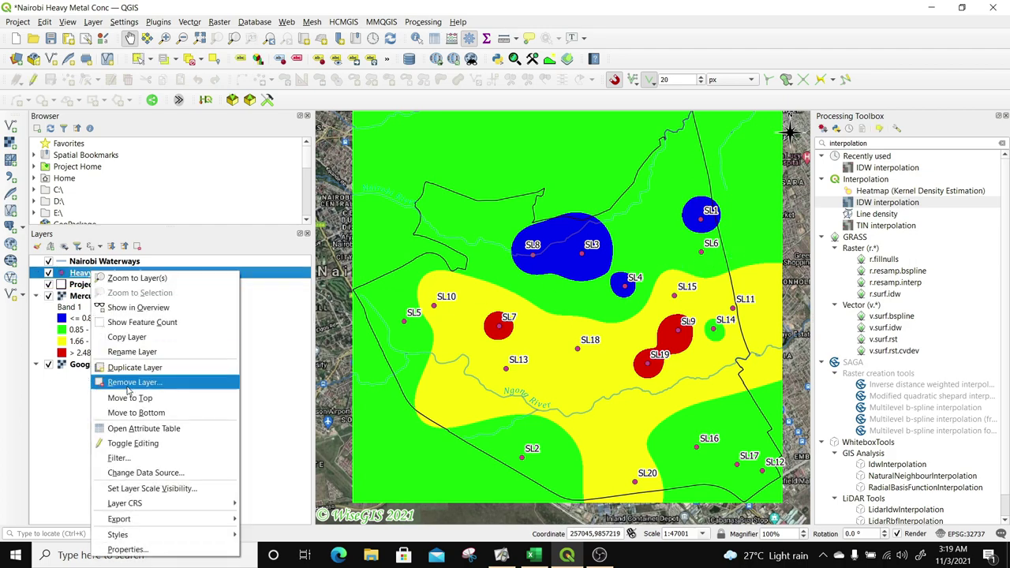
left_click(136, 435)
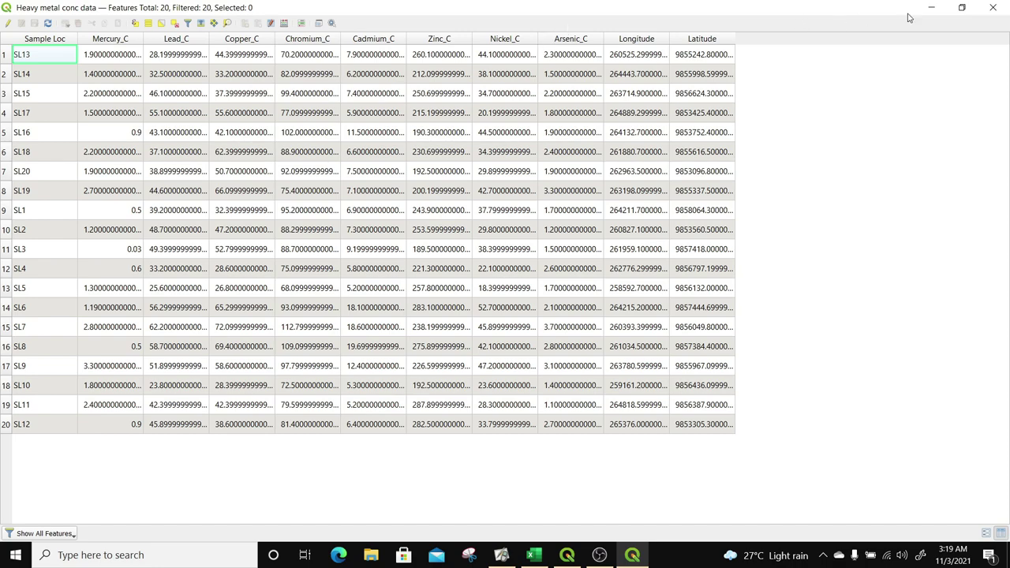
left_click(991, 9)
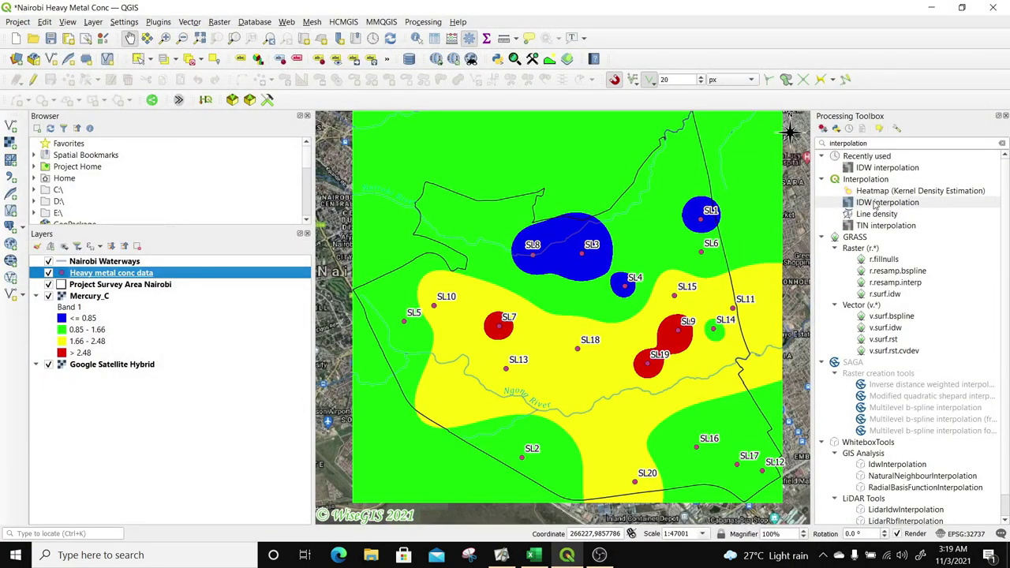
Hide the Mercury_C layer and set up an IDW interpolation of Heavy metal conc data with the Lead_C attribute
left_click(48, 295)
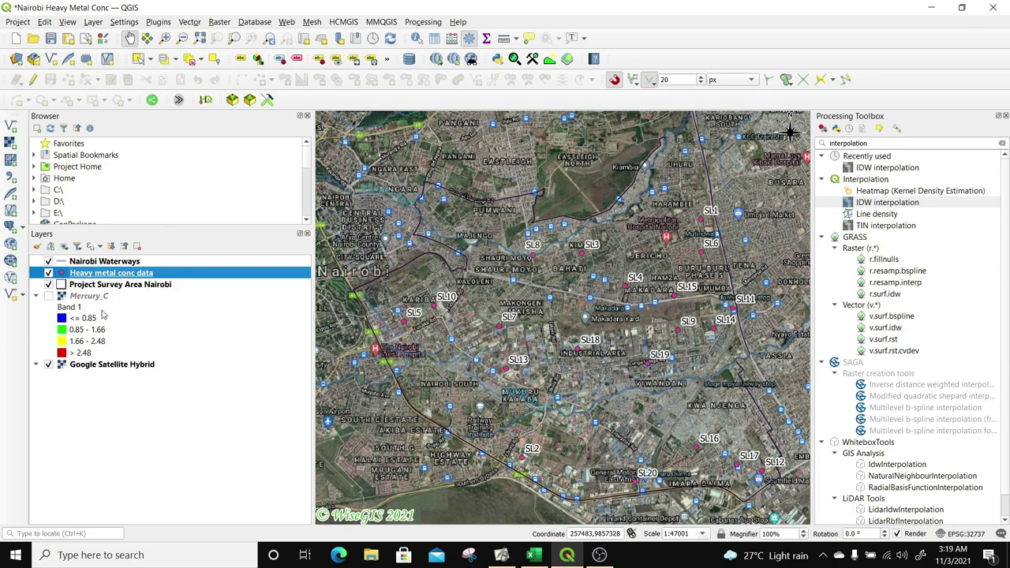
double_click(873, 204)
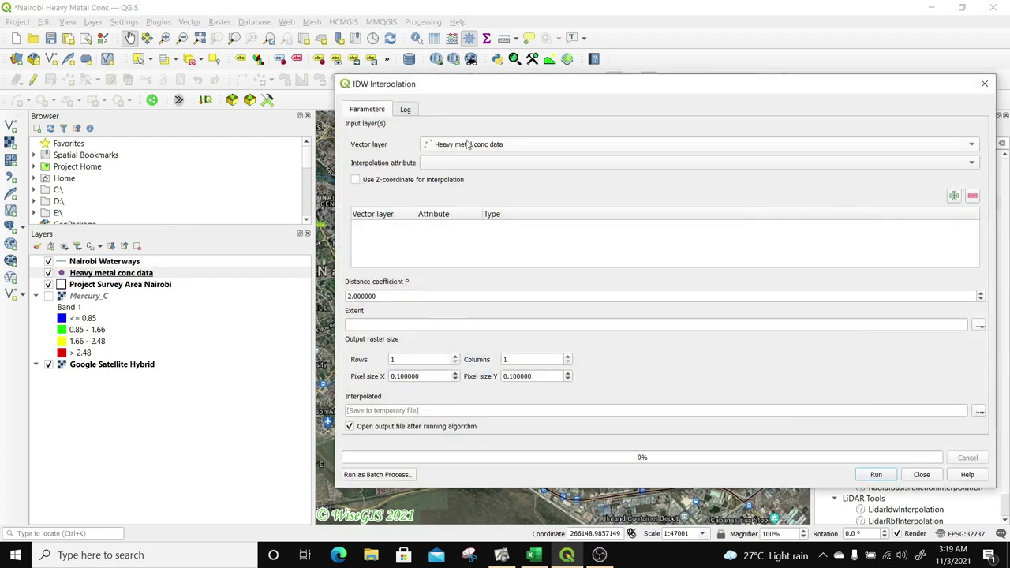
left_click(468, 162)
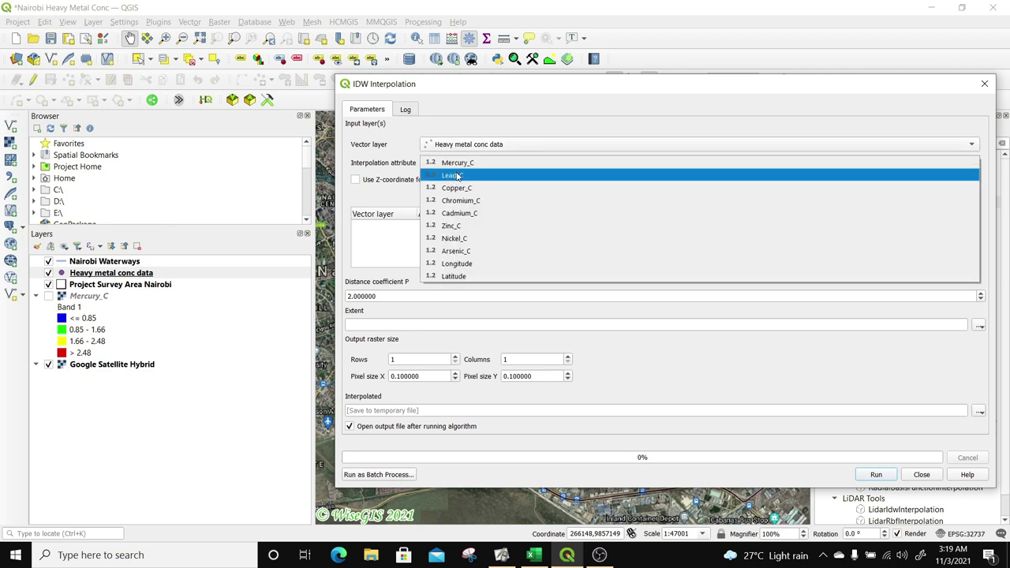
left_click(457, 176)
left_click(953, 196)
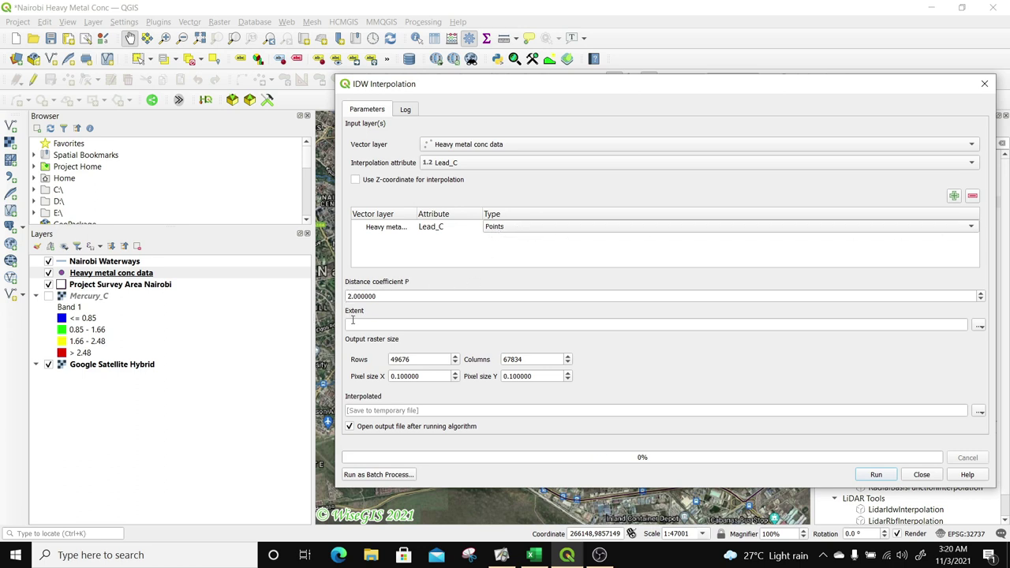
Calculate the Lead_C interpolation extent from the Project Survey Area Nairobi layer and set the pixel size to 1
left_click(978, 326)
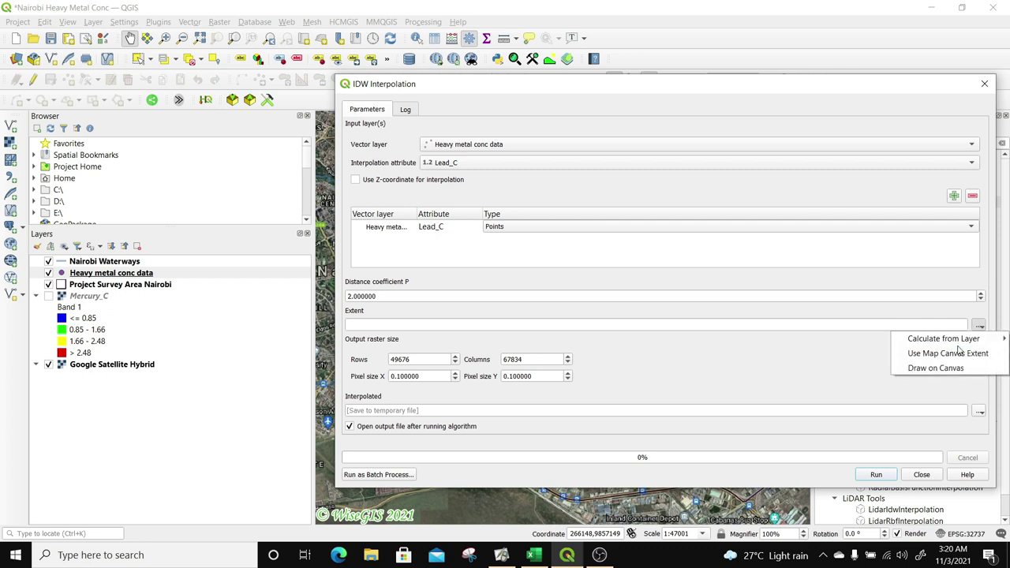
mouse_move(925, 344)
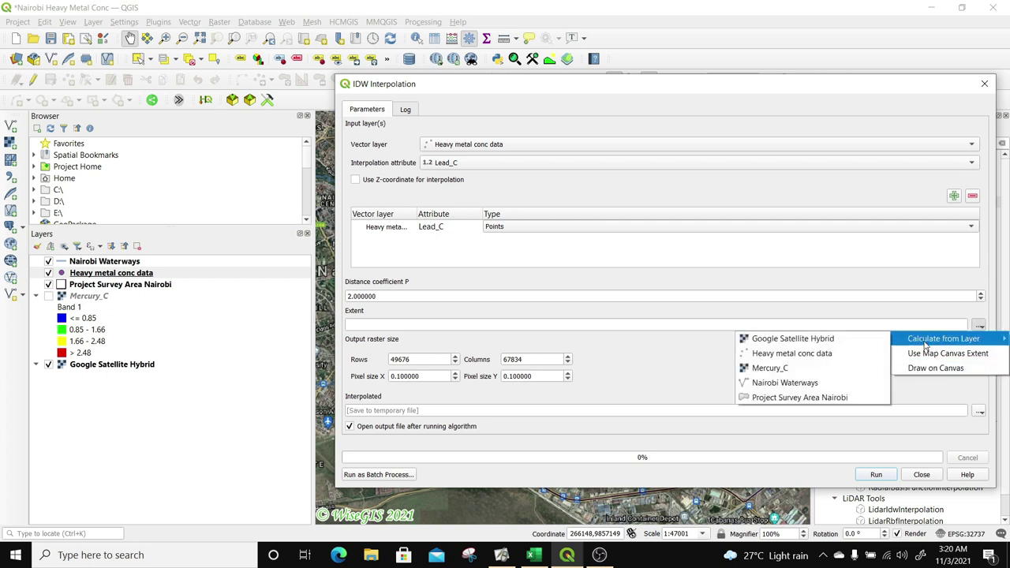
left_click(799, 399)
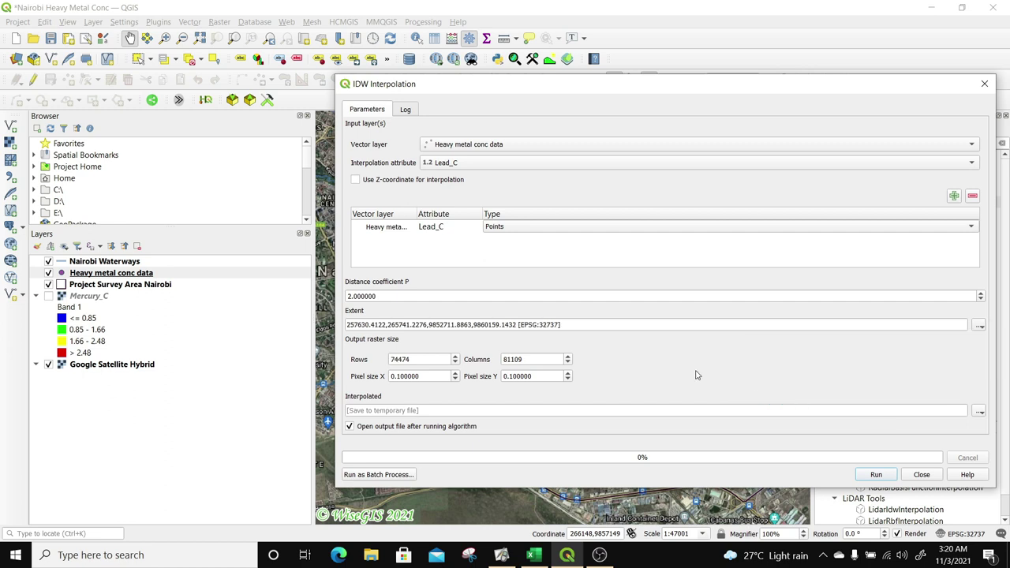
double_click(407, 376)
type("1")
left_click(596, 382)
Save the interpolated output as the TIF file Lead_C in the raster folder and run the IDW interpolation
left_click(985, 412)
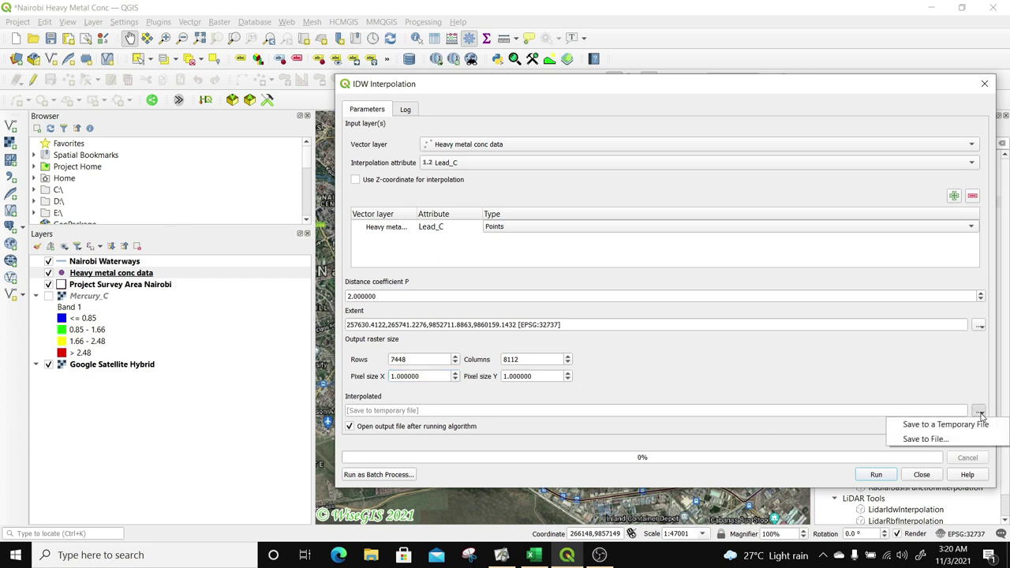
left_click(936, 439)
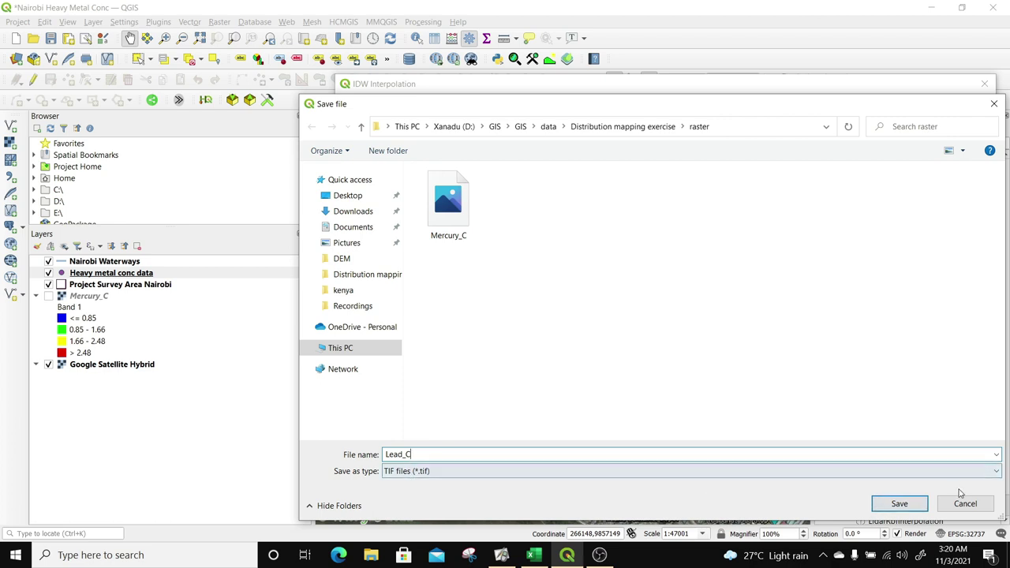
left_click(898, 504)
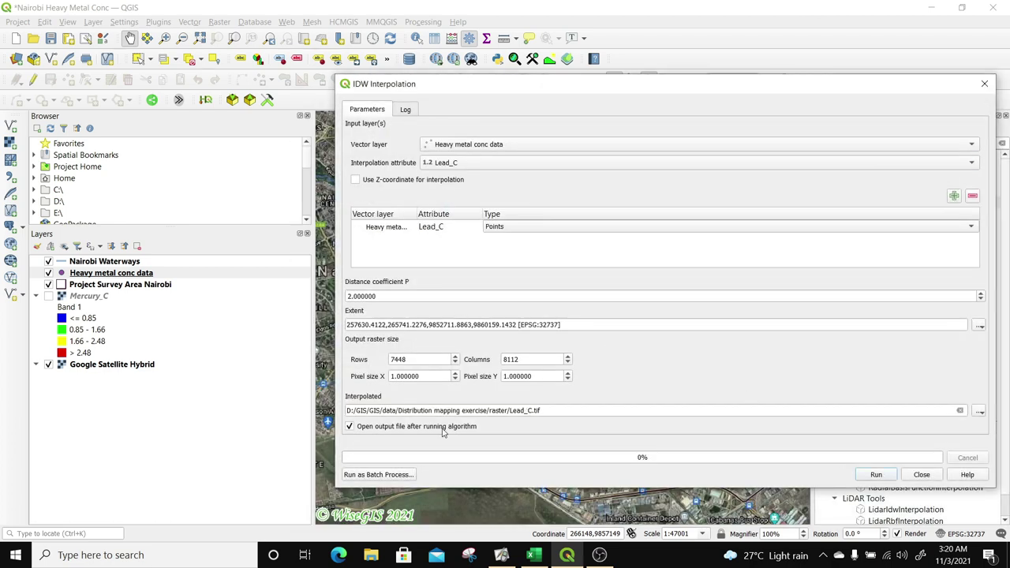
left_click(877, 475)
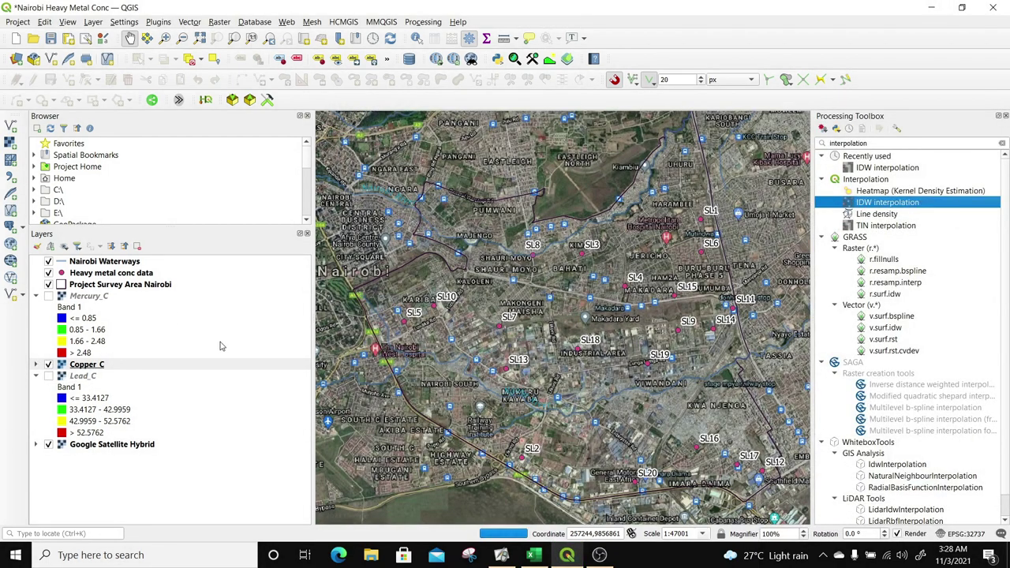
Set up another IDW interpolation of Heavy metal conc data with the Chromium_C attribute and a pixel size of 1
double_click(876, 203)
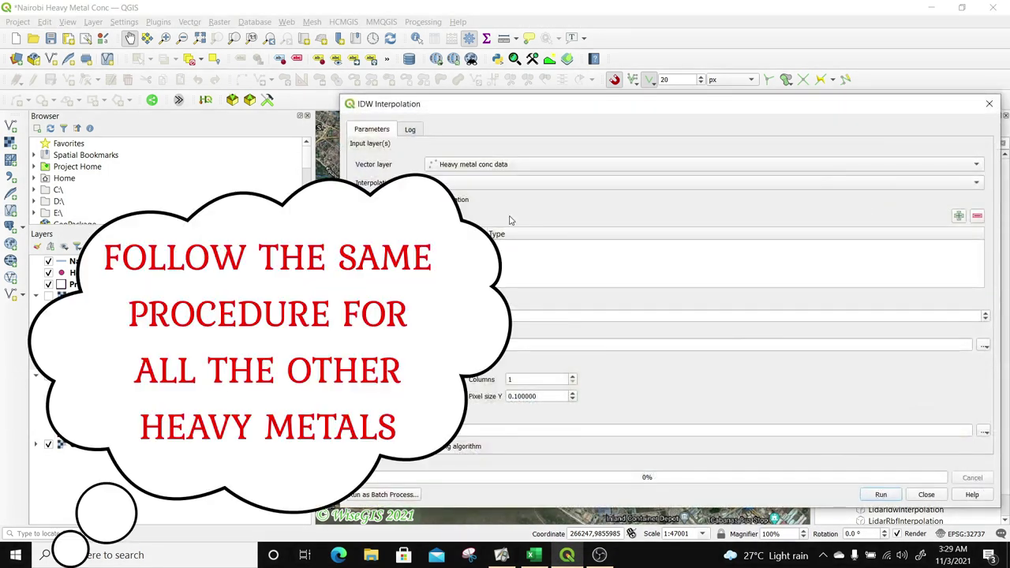
left_click(939, 187)
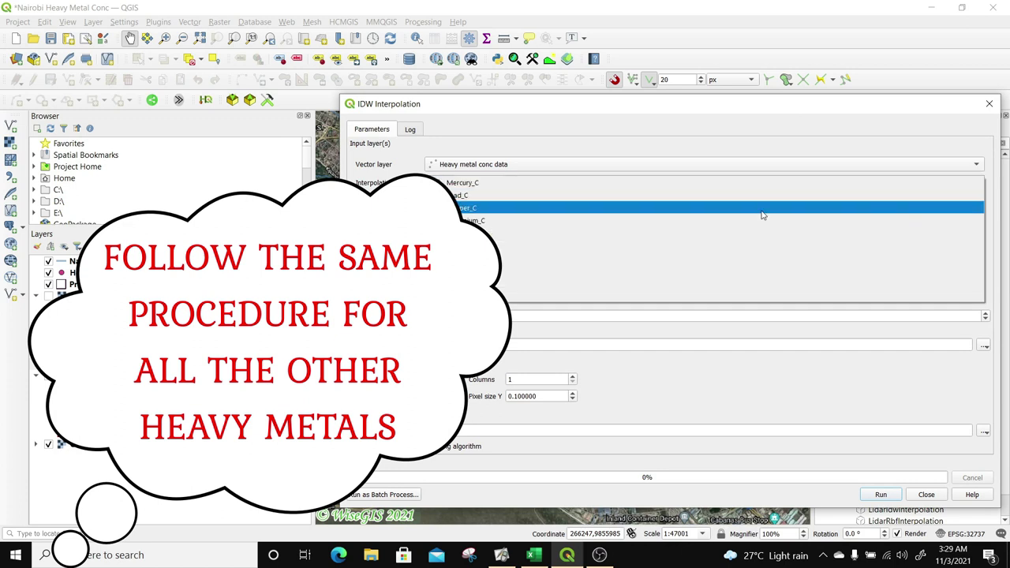
left_click(479, 221)
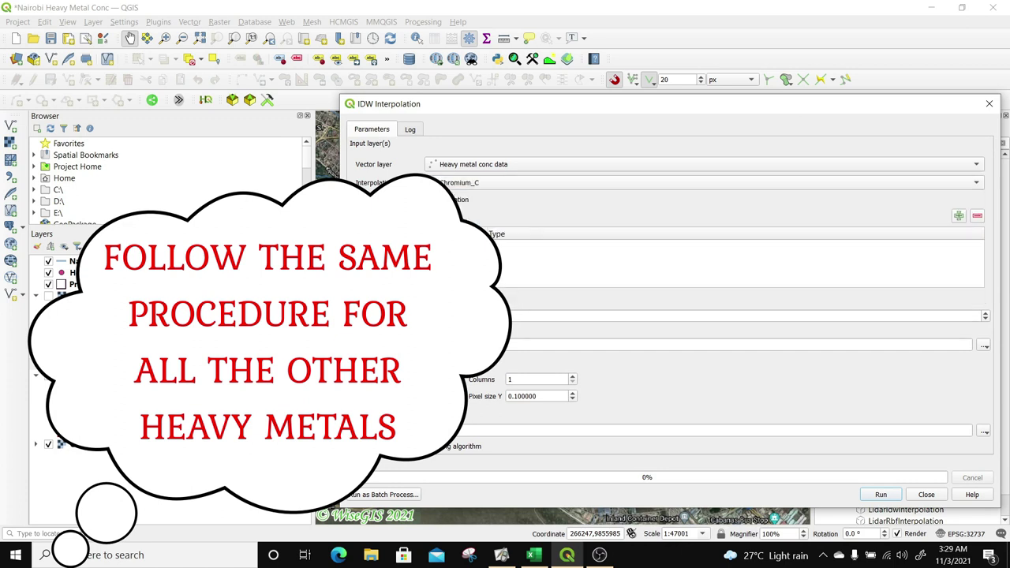
left_click(958, 217)
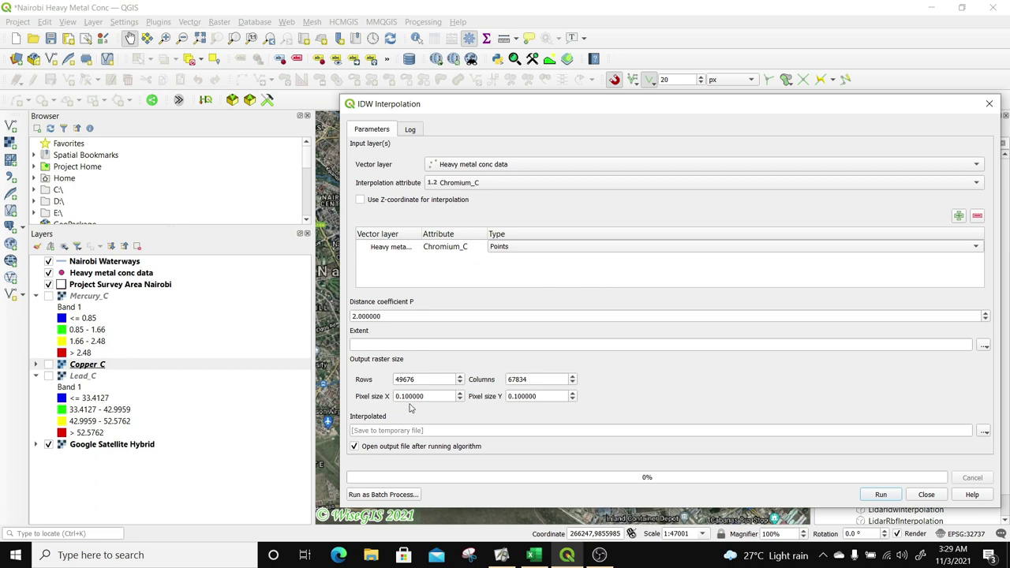
left_click_drag(426, 396, 376, 394)
type("1")
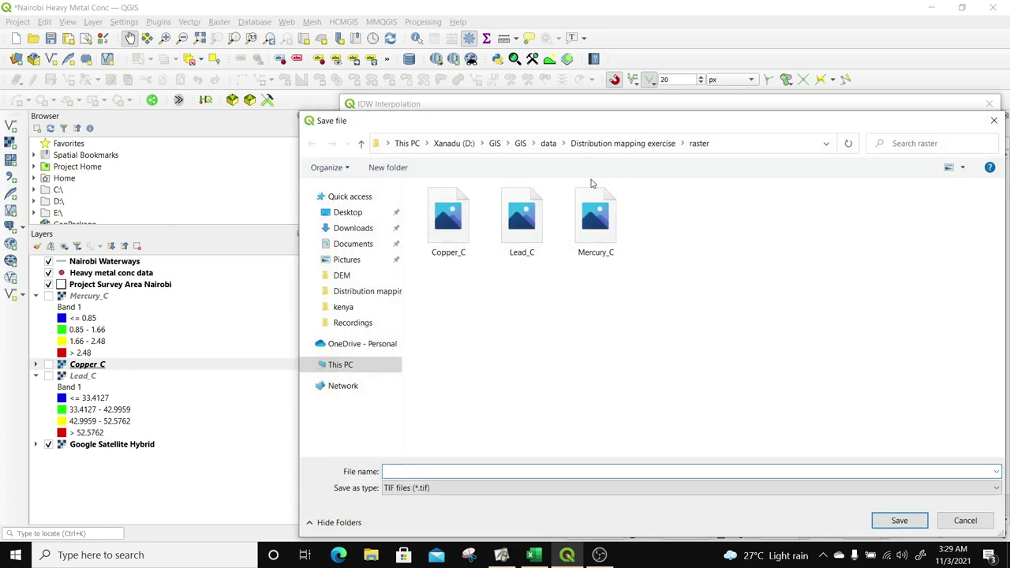
Run the chromium interpolation with the extent calculated from the Mercury_C layer and Chromium_c.tif in the raster folder as output
left_click(984, 345)
mouse_move(943, 358)
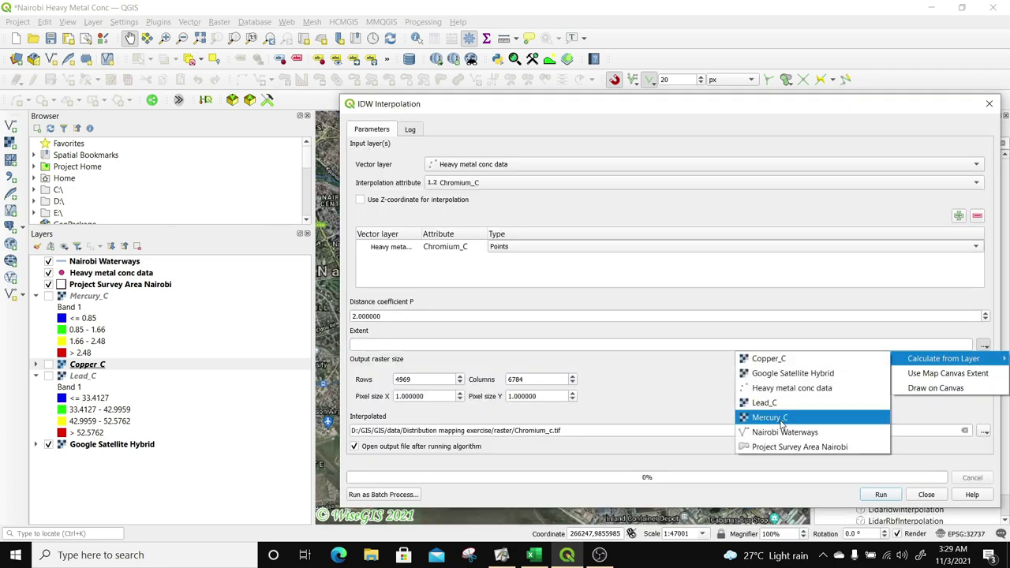
left_click(769, 417)
left_click(881, 493)
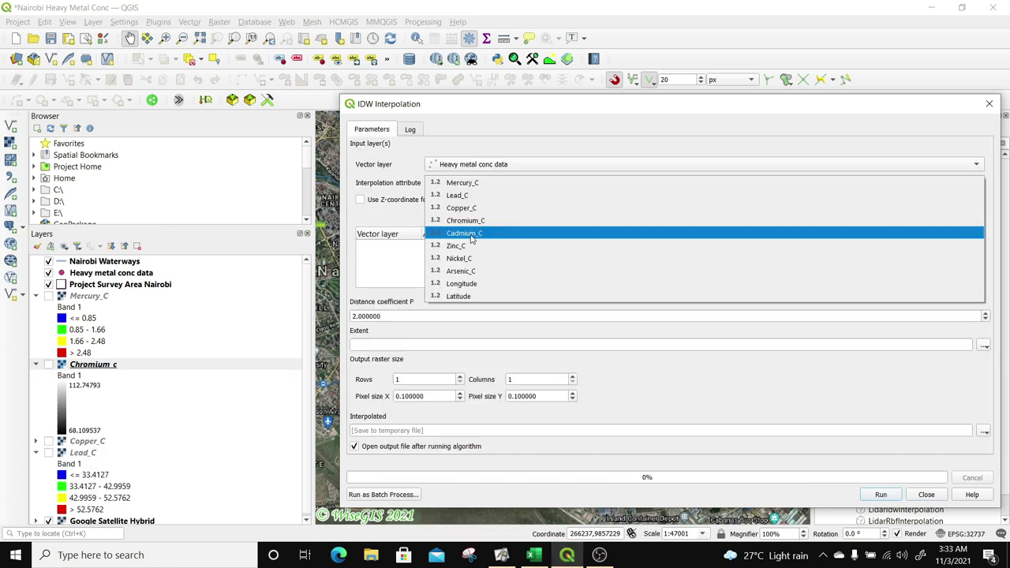
Add the Cadmium_C attribute as the IDW interpolation input and calculate the extent from a project layer
left_click(470, 233)
left_click(959, 216)
left_click(983, 344)
left_click(812, 444)
Save the interpolated output as the TIF file Cadmium_C in the raster folder and run the IDW interpolation
left_click(984, 430)
left_click(930, 443)
type("Cadmium_C")
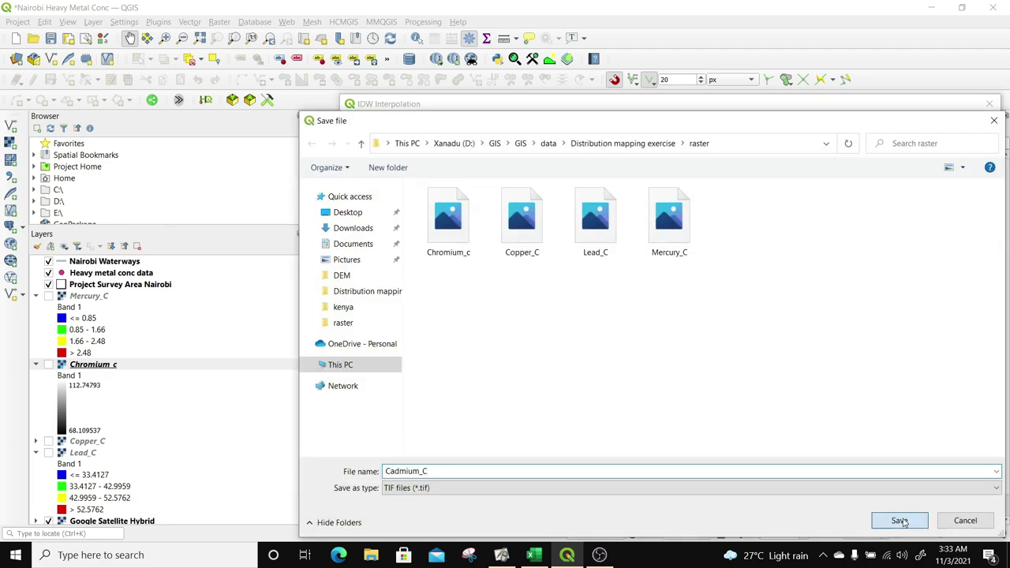
left_click(899, 520)
left_click(881, 493)
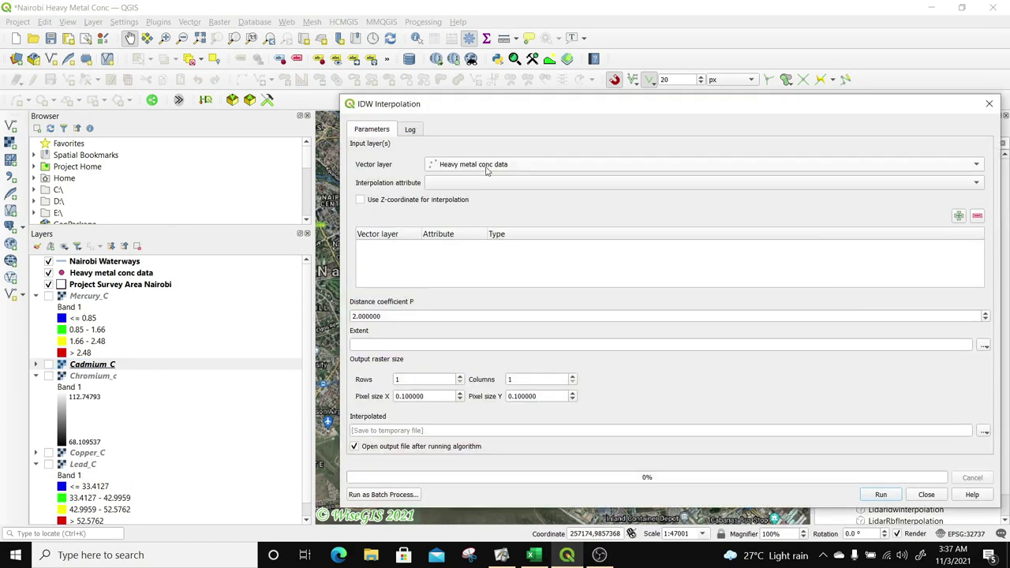
Save the Nickel_C interpolation output as the TIF file Nickel_c in the raster folder and run the IDW interpolation
left_click(983, 430)
type("Nickel_c")
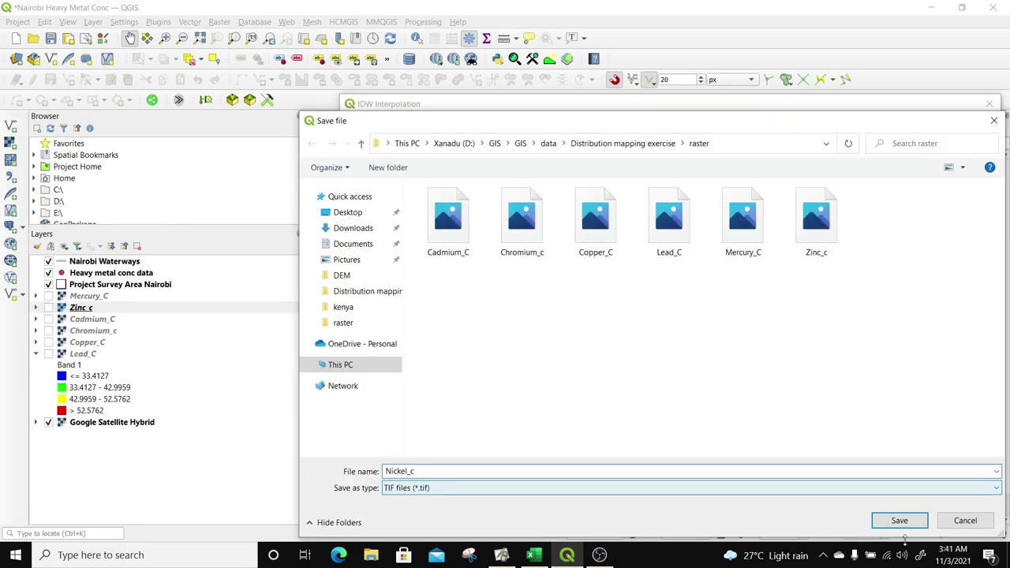
key("Return")
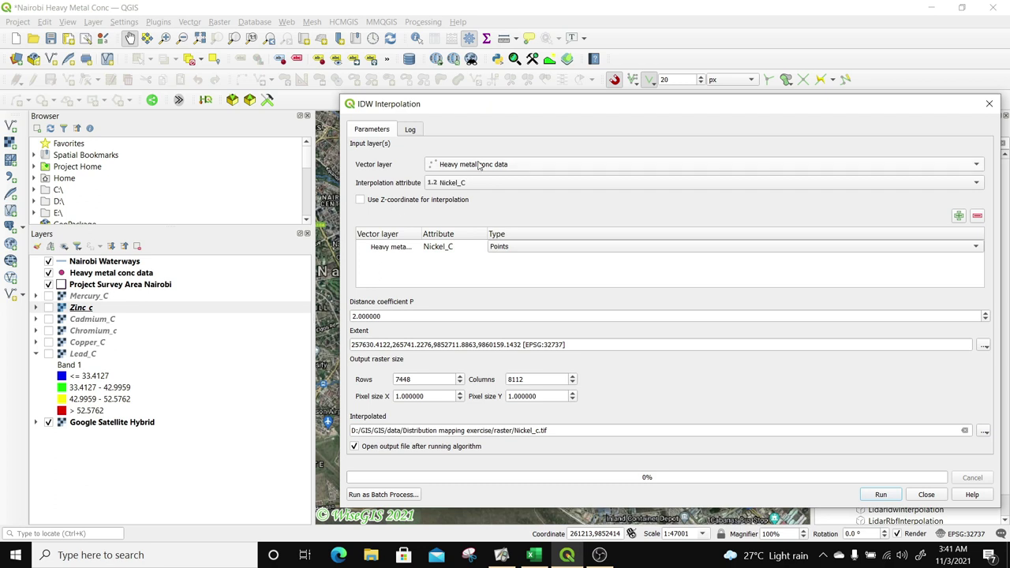
left_click(881, 494)
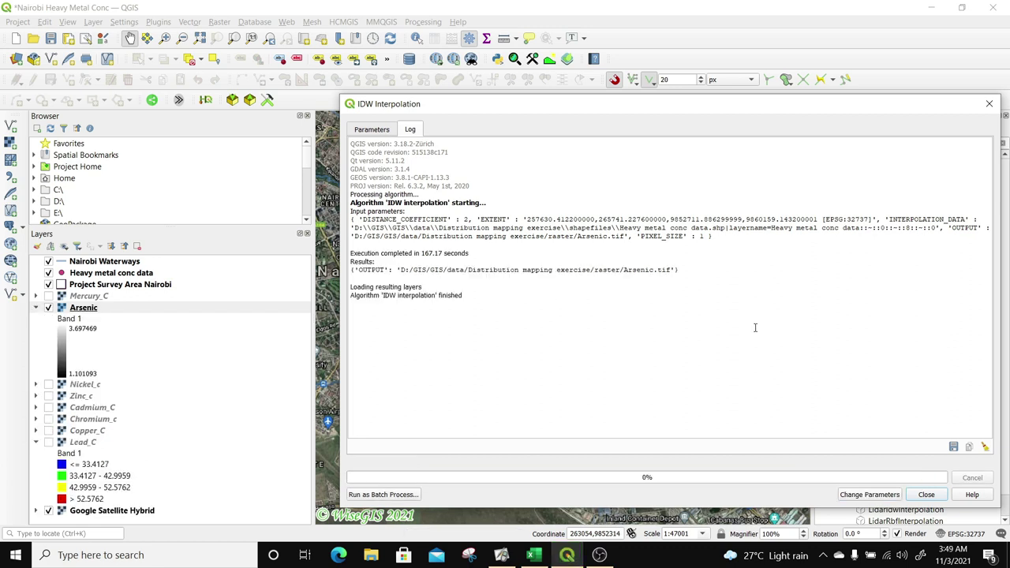
Close the IDW Interpolation dialog, then hide the Arsenic raster layer and collapse its legend
left_click(925, 494)
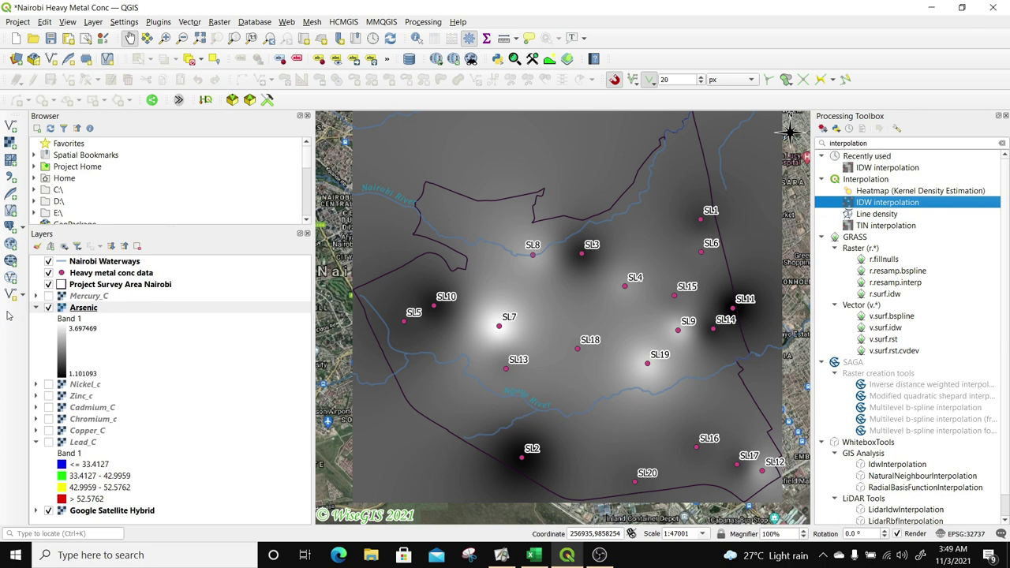
left_click(48, 307)
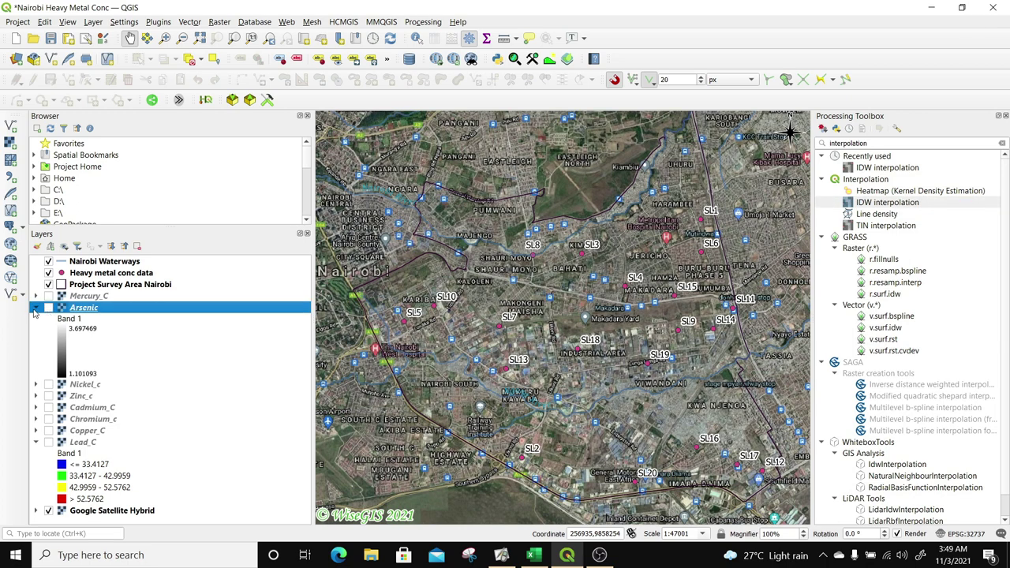
left_click(35, 307)
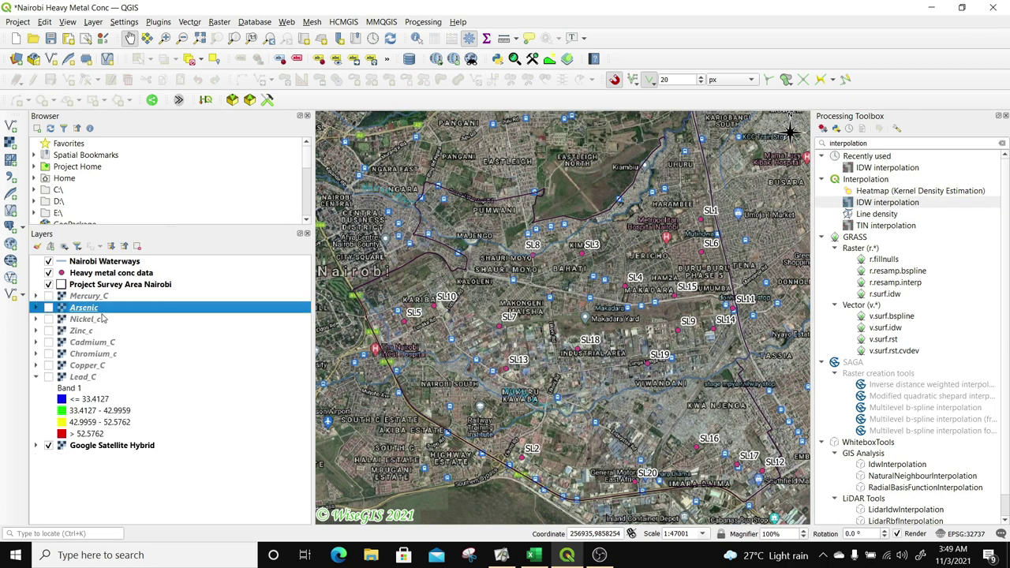